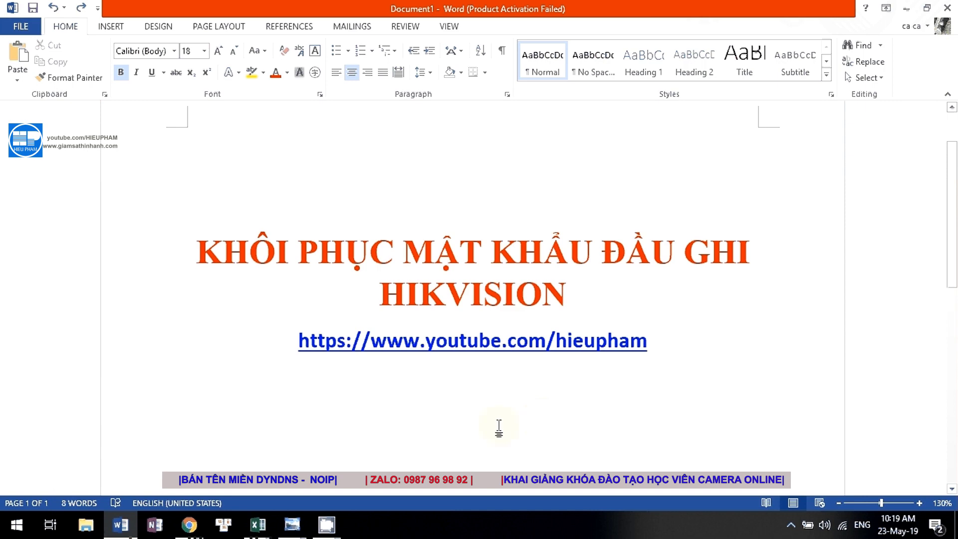
# Download SADPTool_V3.0.0.10.rar from the site's Hikvision recorder reset software link via Google Drive.
pyautogui.moveTo(189, 525)
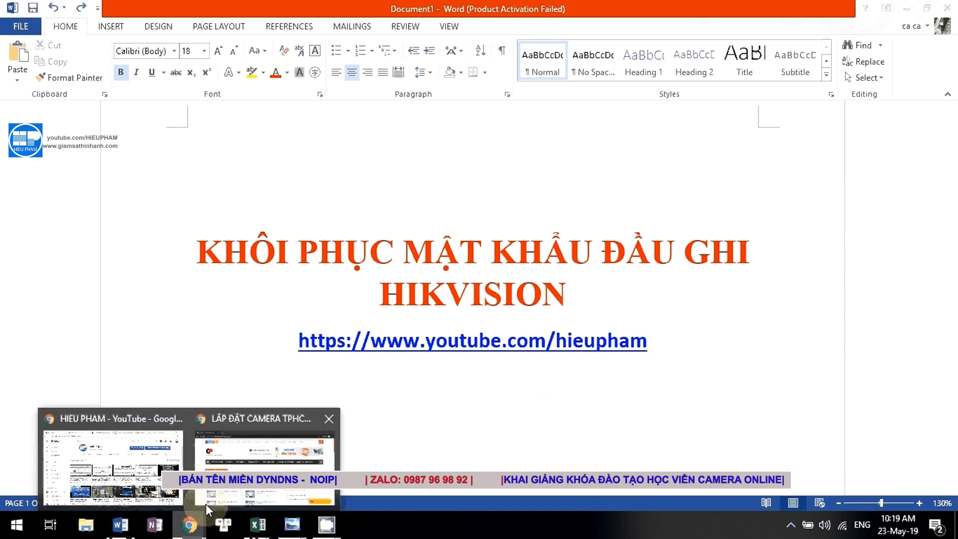
pyautogui.click(253, 468)
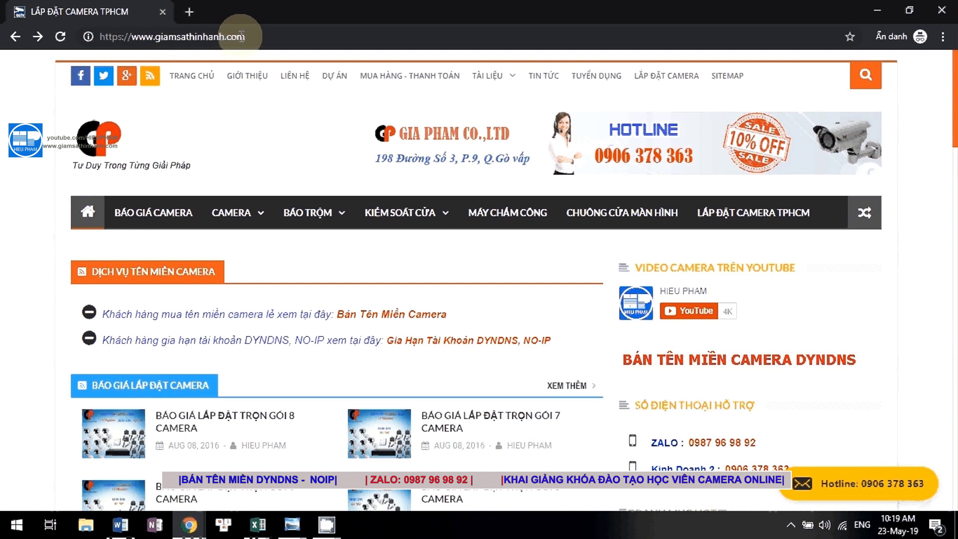
pyautogui.moveTo(478, 82)
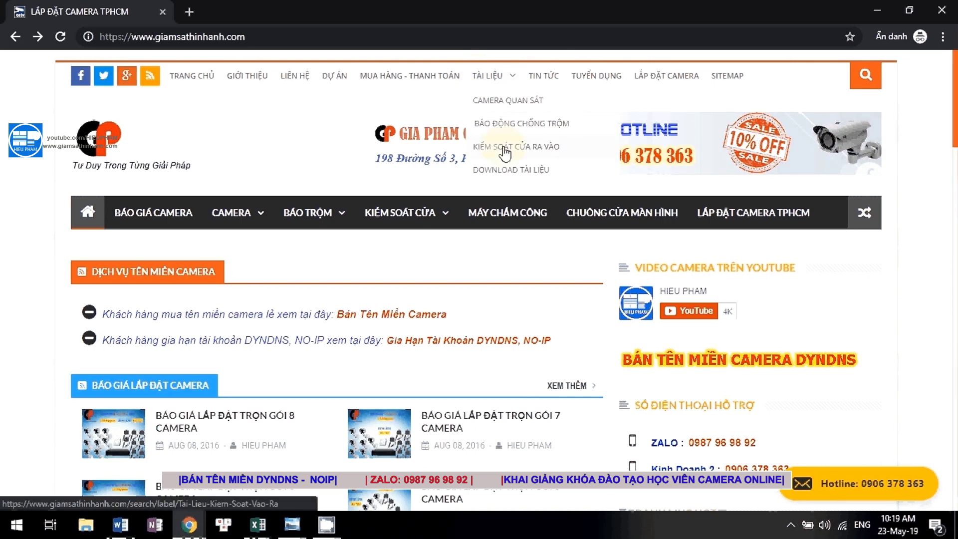
pyautogui.click(497, 173)
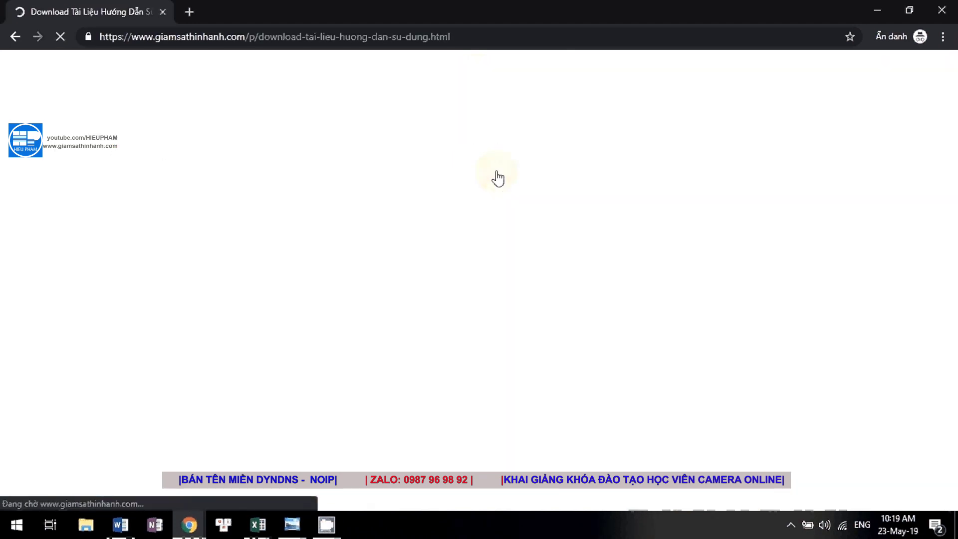
pyautogui.scroll(-3, 419, 280)
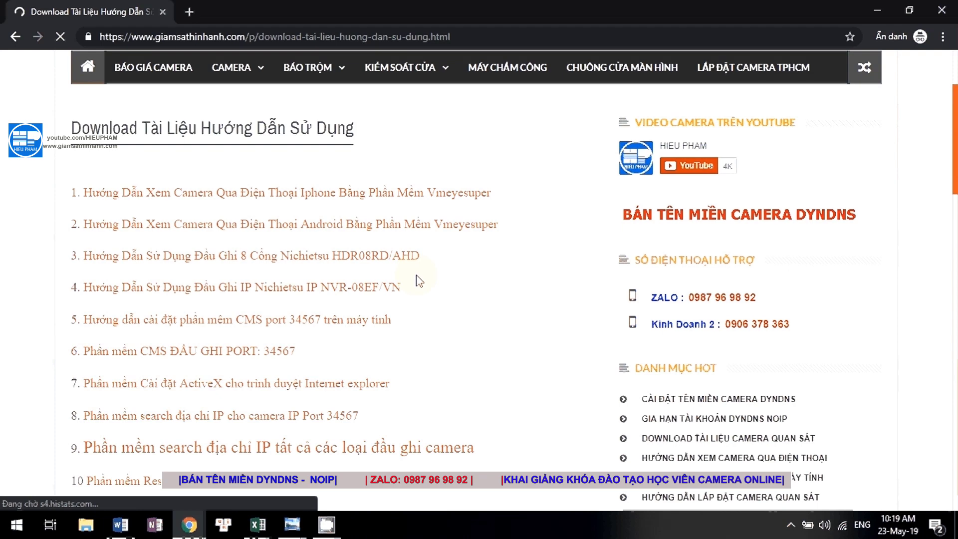
pyautogui.scroll(-8, 419, 281)
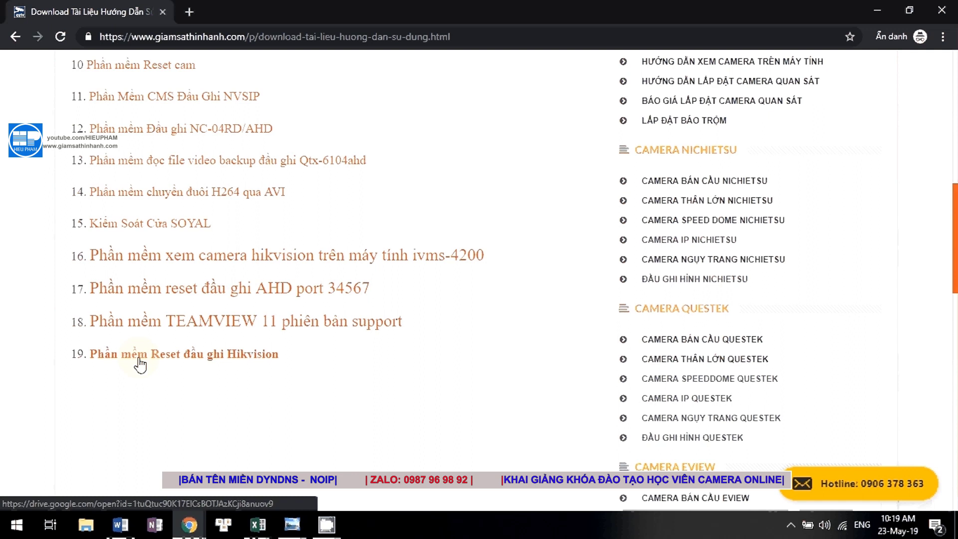
pyautogui.click(139, 359)
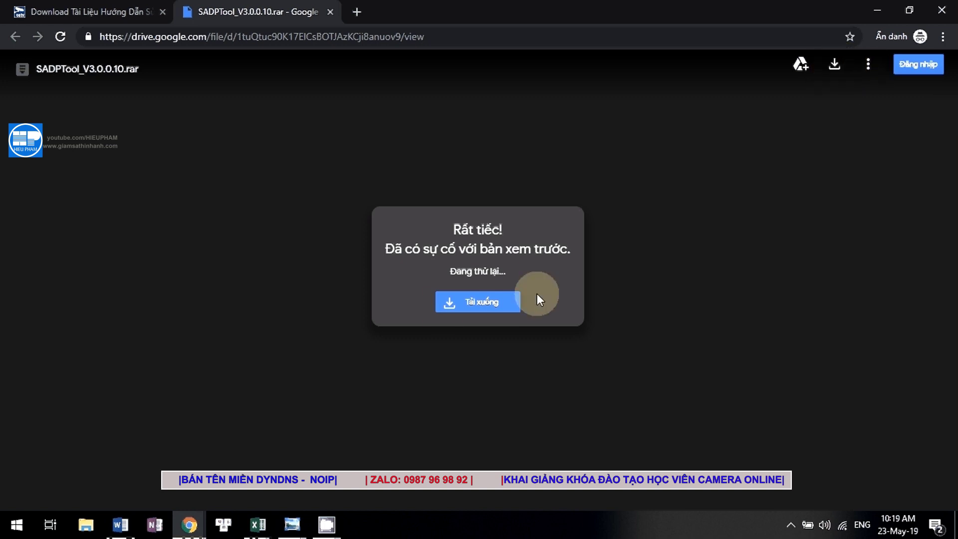
pyautogui.click(467, 306)
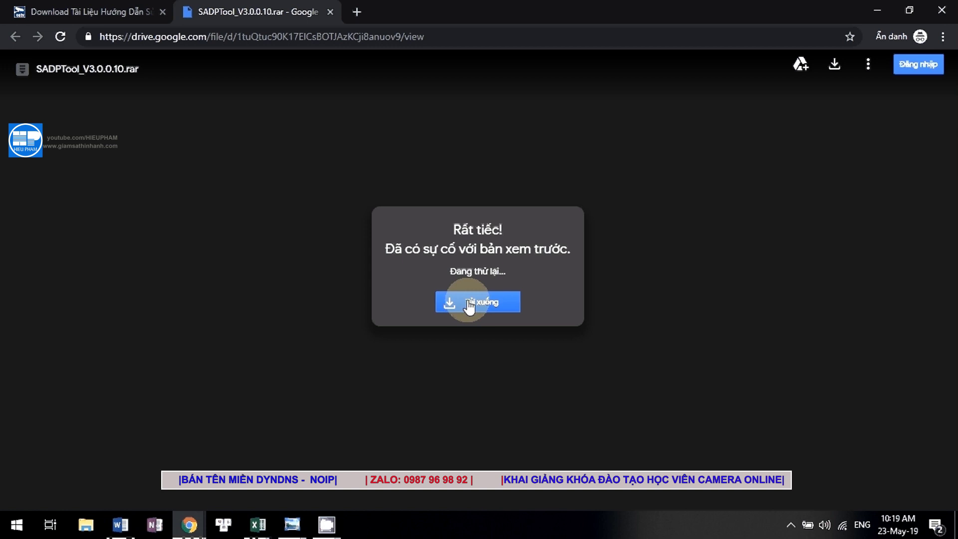
pyautogui.press('super+d')
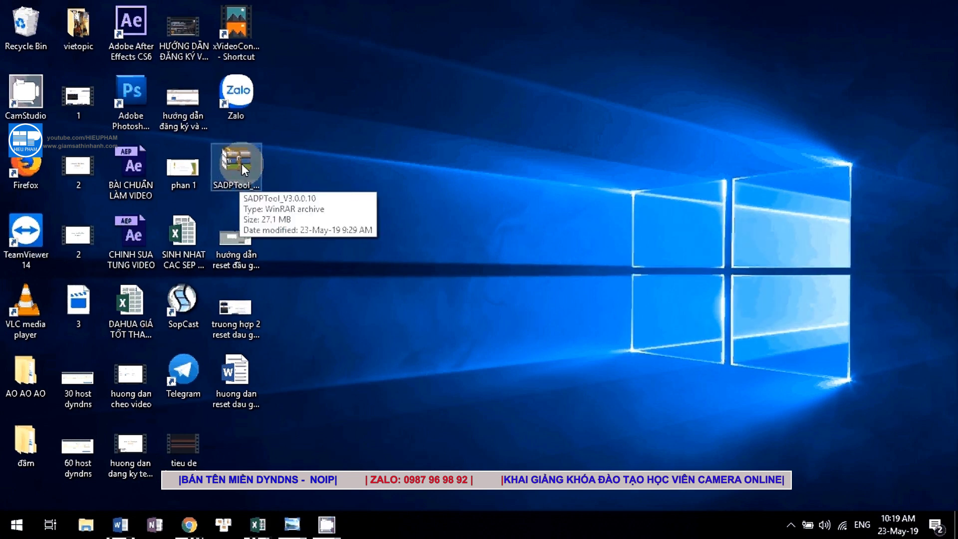
# Extract the SADPTool archive onto the desktop and launch its installer, approving the UAC prompt.
pyautogui.rightClick(241, 163)
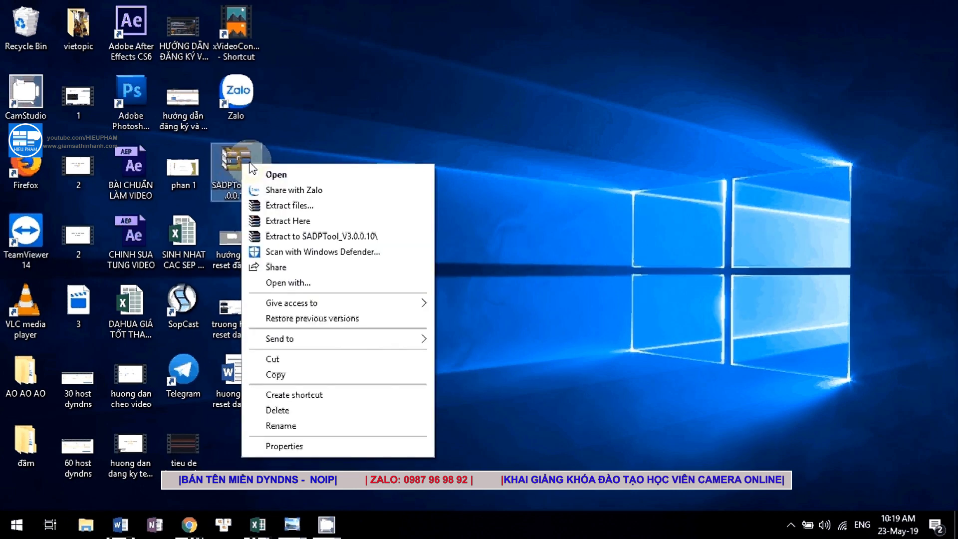
pyautogui.click(281, 222)
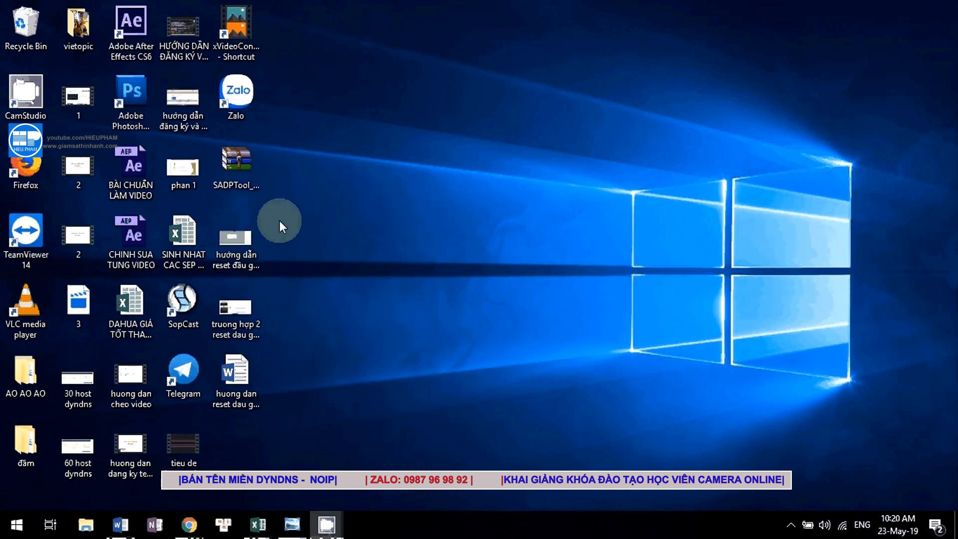
pyautogui.click(235, 463)
pyautogui.doubleClick(245, 453)
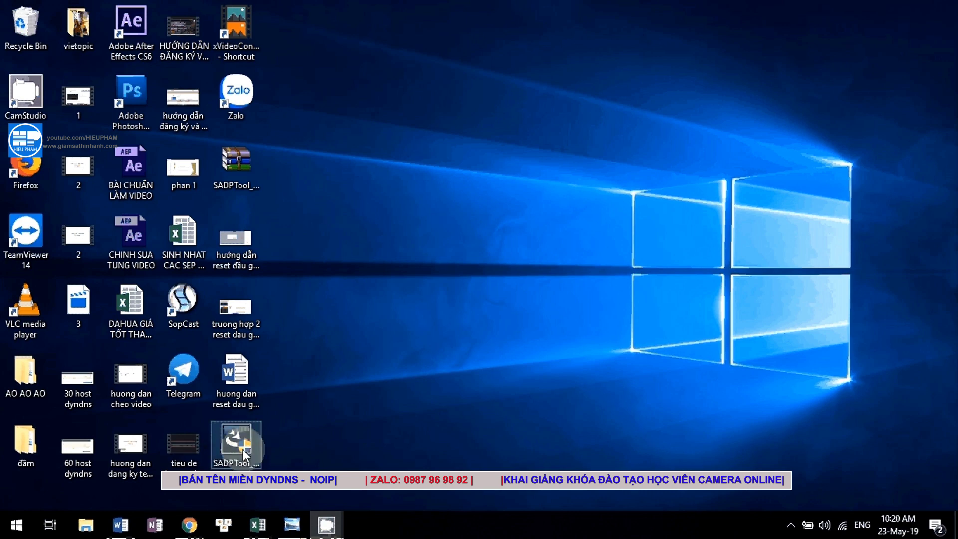
pyautogui.doubleClick(236, 447)
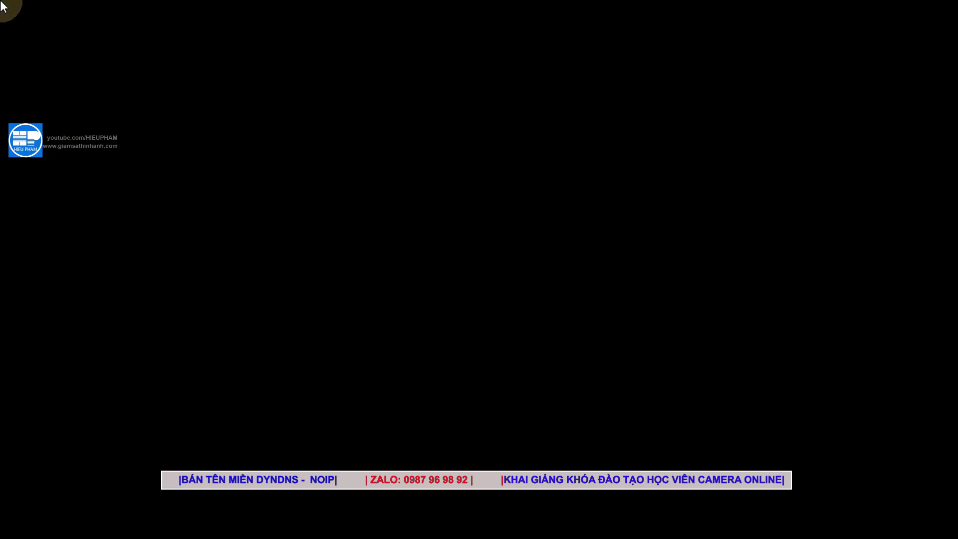
pyautogui.click(409, 363)
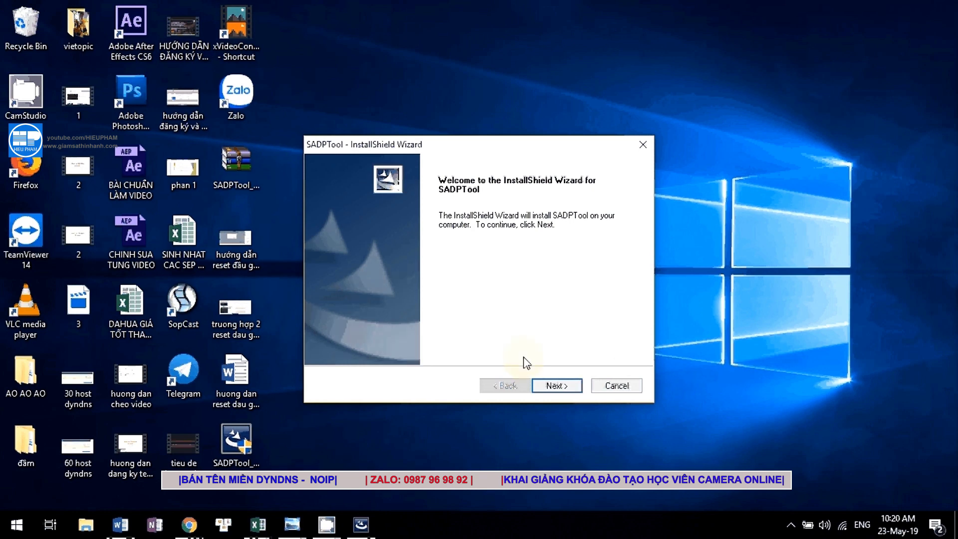
# Install SADPTool in English to the default folder, keeping the desktop shortcut.
pyautogui.click(553, 386)
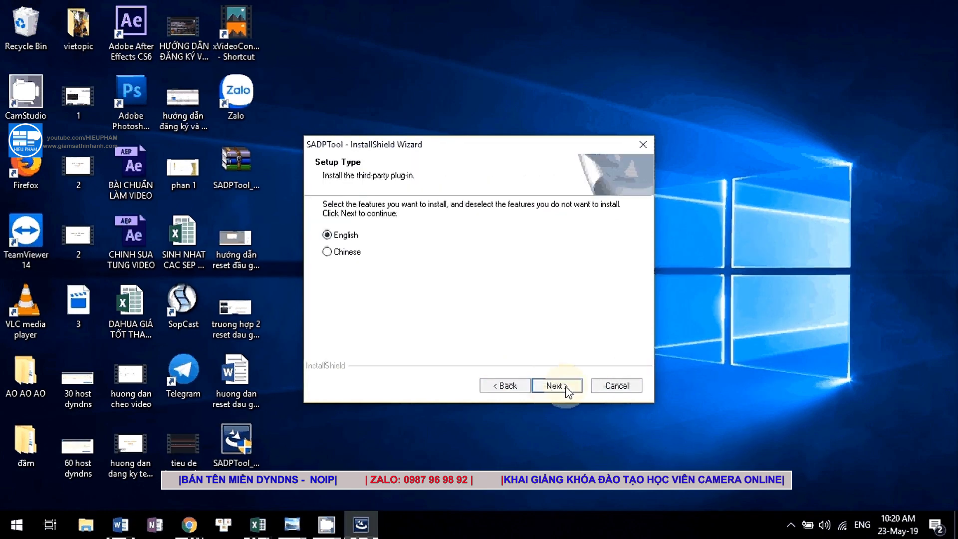
pyautogui.click(558, 389)
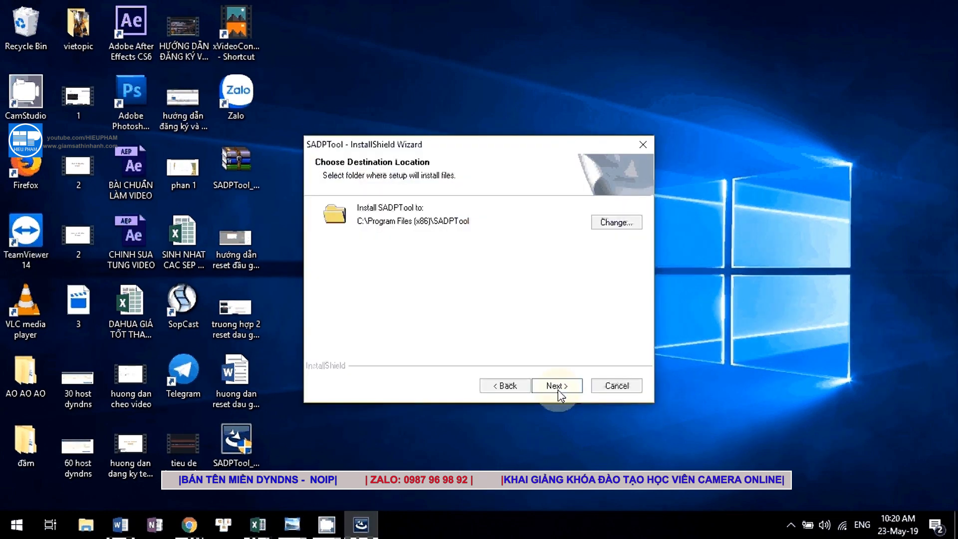
pyautogui.click(557, 389)
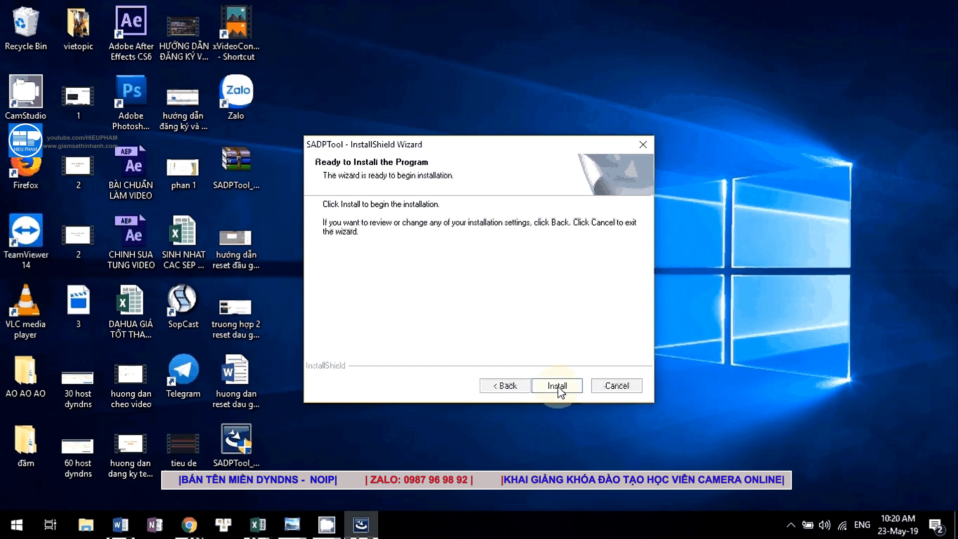
pyautogui.click(556, 388)
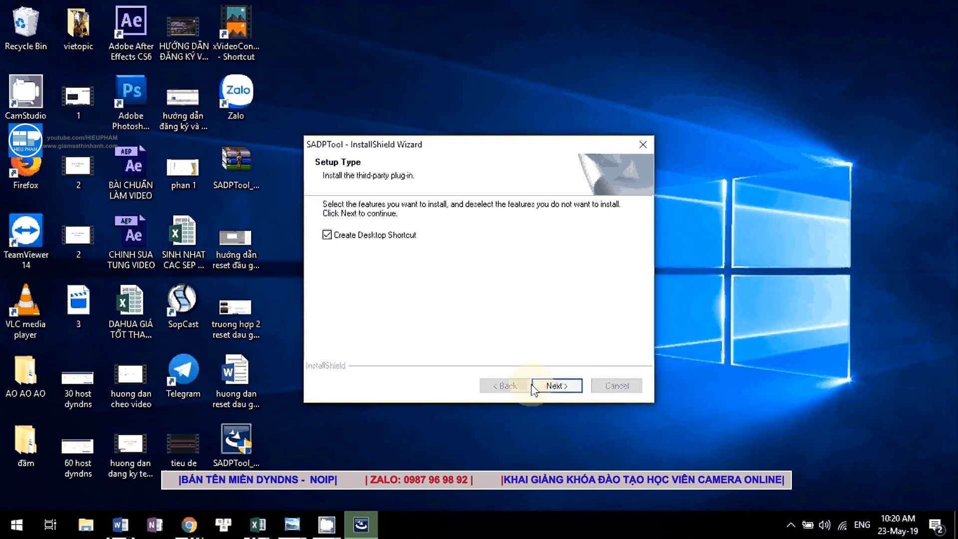
pyautogui.click(535, 386)
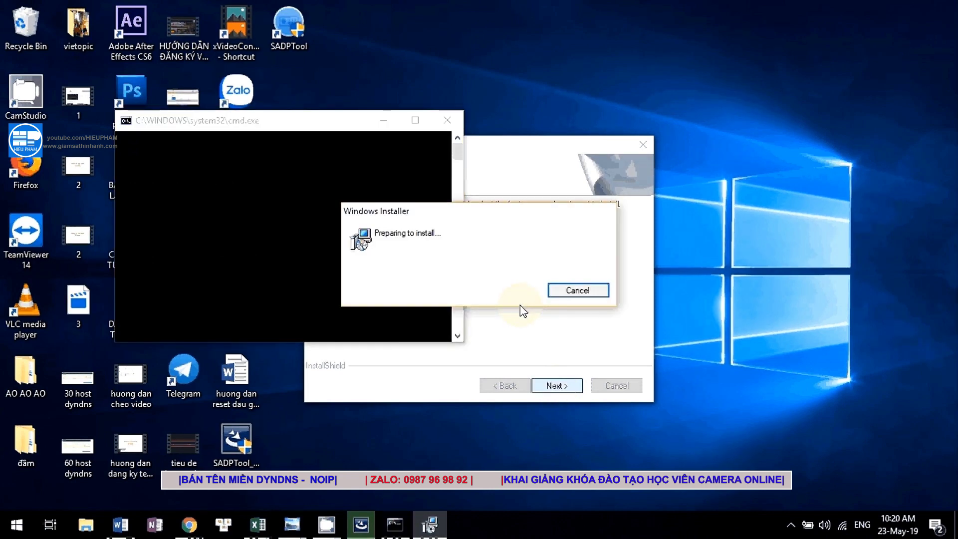
# Install Win10Pcap with its license accepted and default folder, then finish setup and run SADPTool.
pyautogui.click(551, 374)
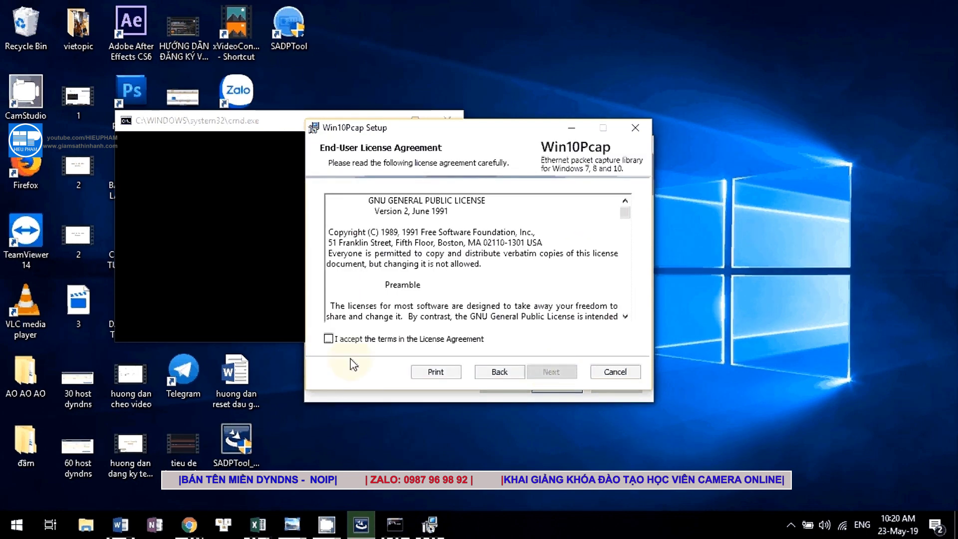
pyautogui.click(329, 340)
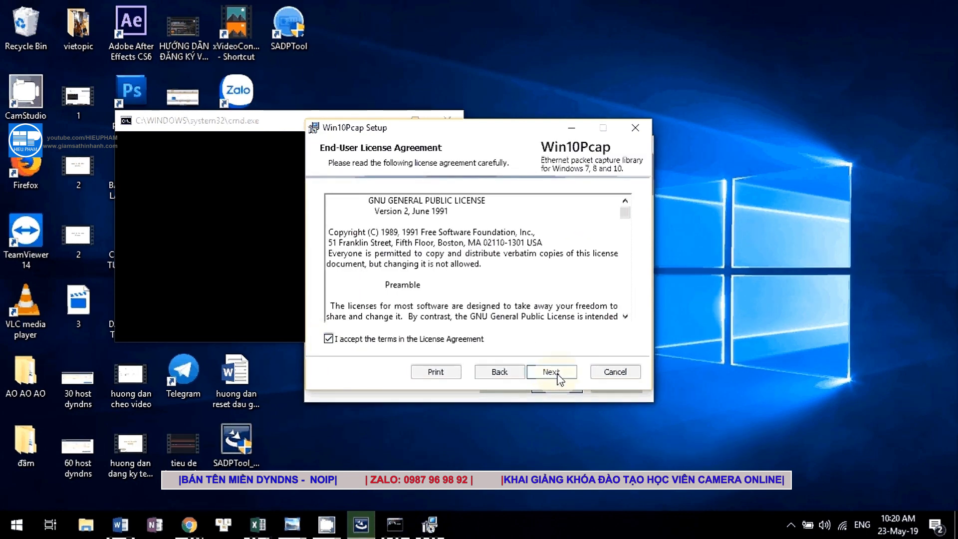
pyautogui.click(559, 375)
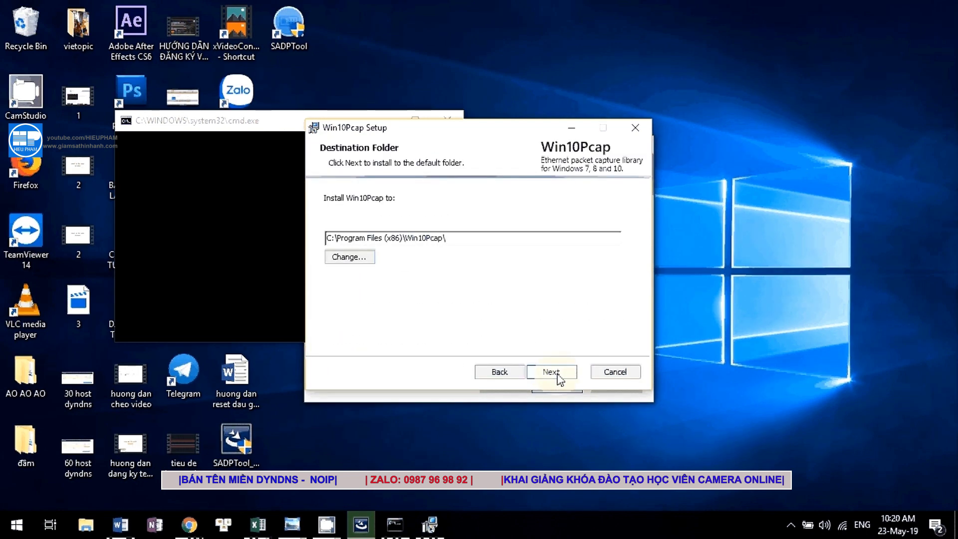
pyautogui.click(558, 375)
pyautogui.click(541, 375)
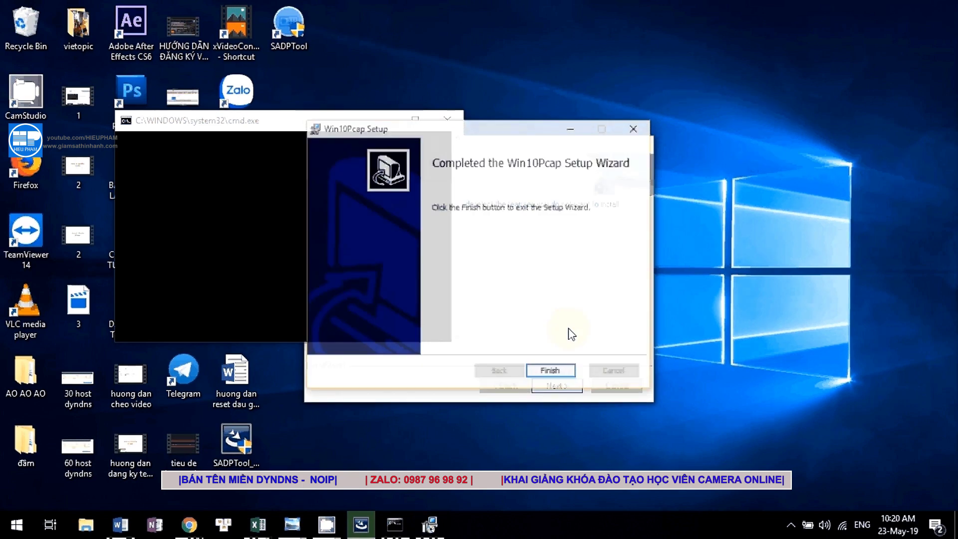
pyautogui.click(549, 371)
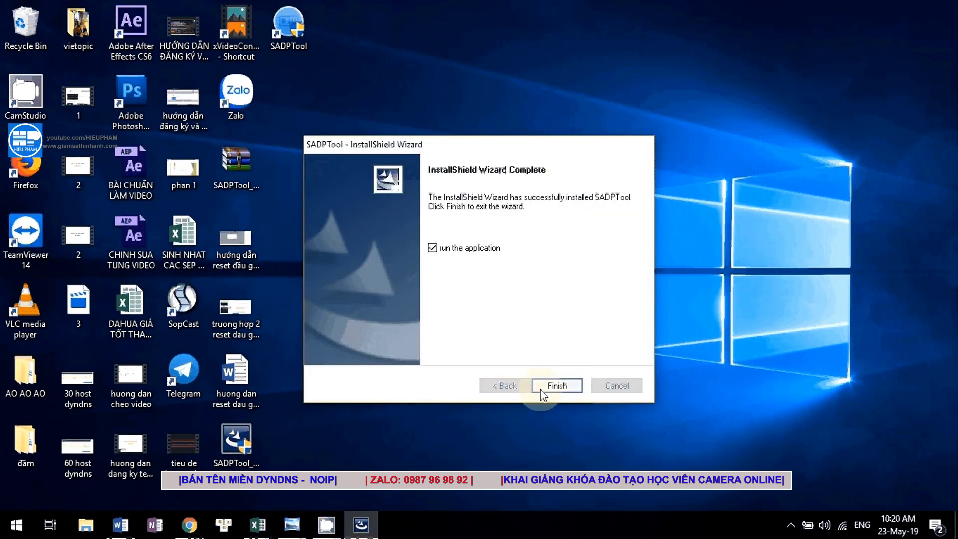
pyautogui.click(549, 385)
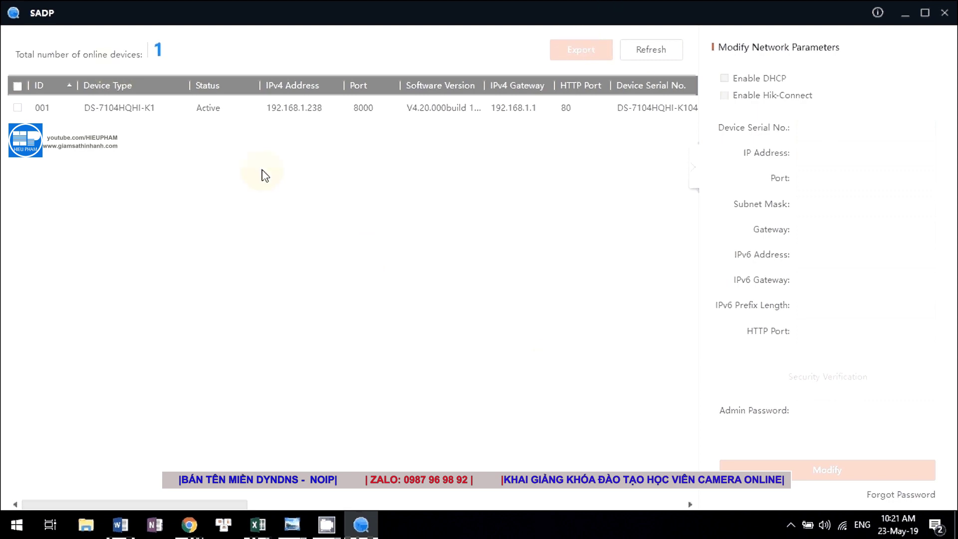
# Minimize SADP and restore it from the taskbar to show the DS-7104HQHI-K1 at 192.168.1.238.
pyautogui.click(904, 15)
pyautogui.doubleClick(296, 29)
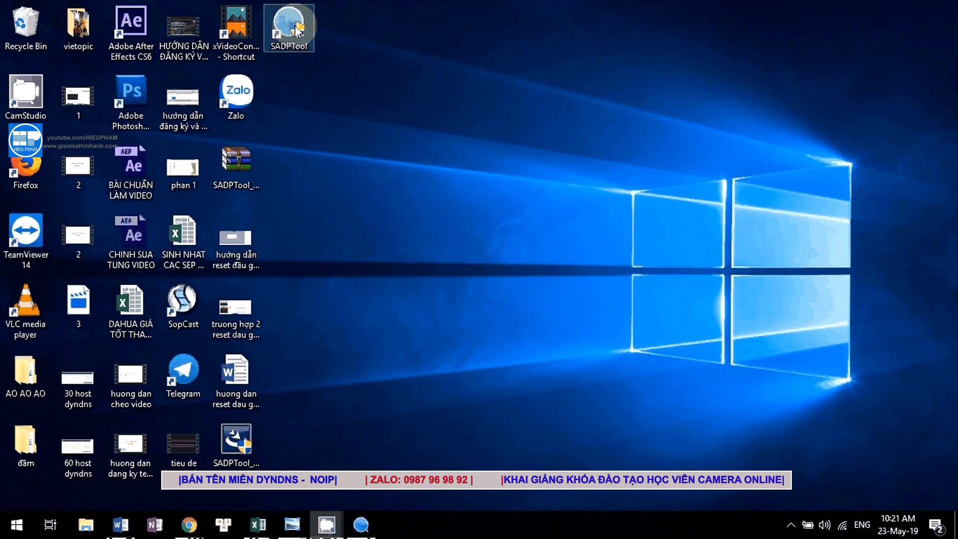
pyautogui.click(361, 524)
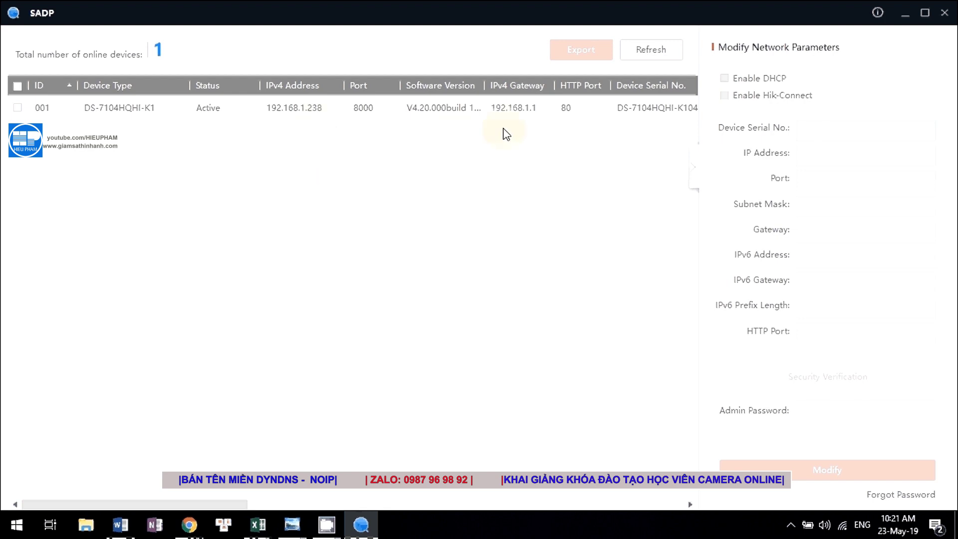
# Tick the checkbox of device 001, the DS-7104HQHI-K1 recorder at 192.168.1.238.
pyautogui.click(91, 113)
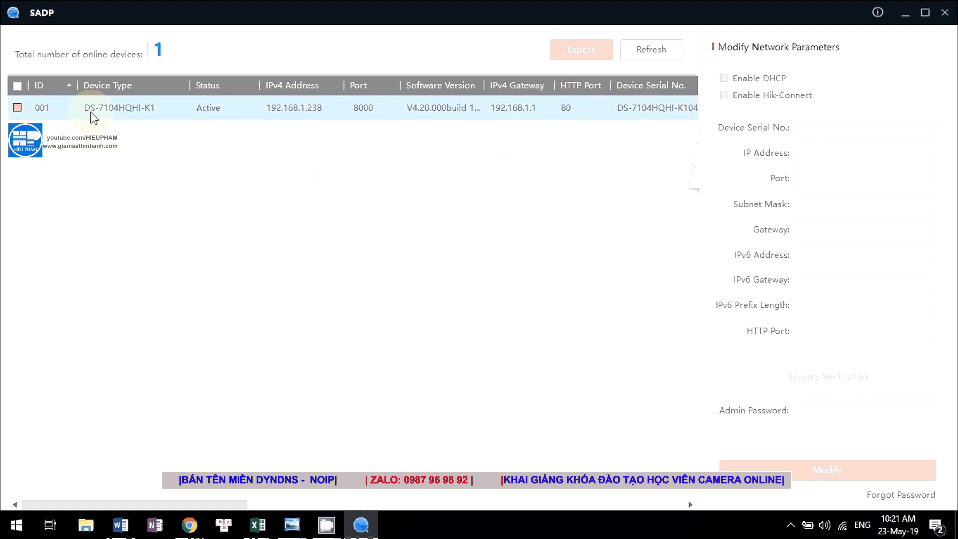
pyautogui.click(389, 112)
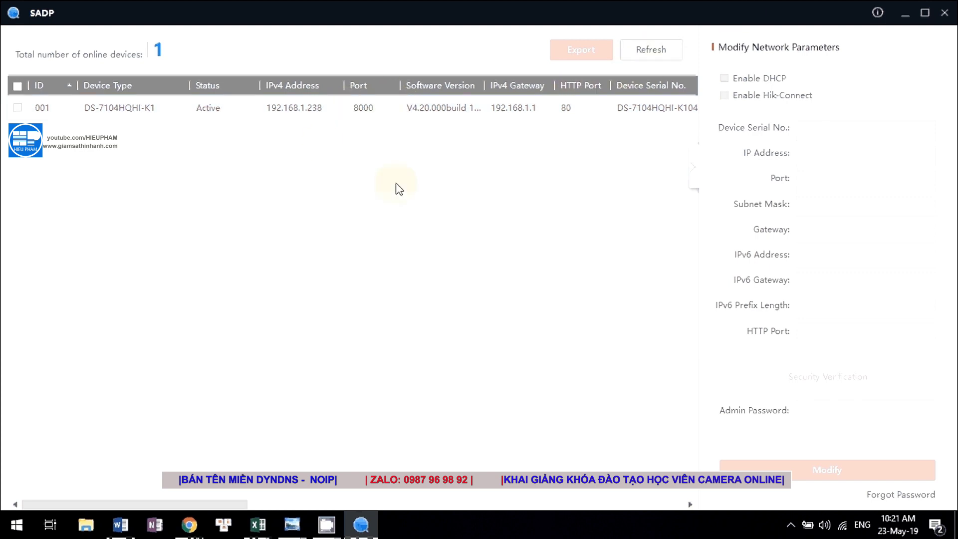
pyautogui.click(18, 108)
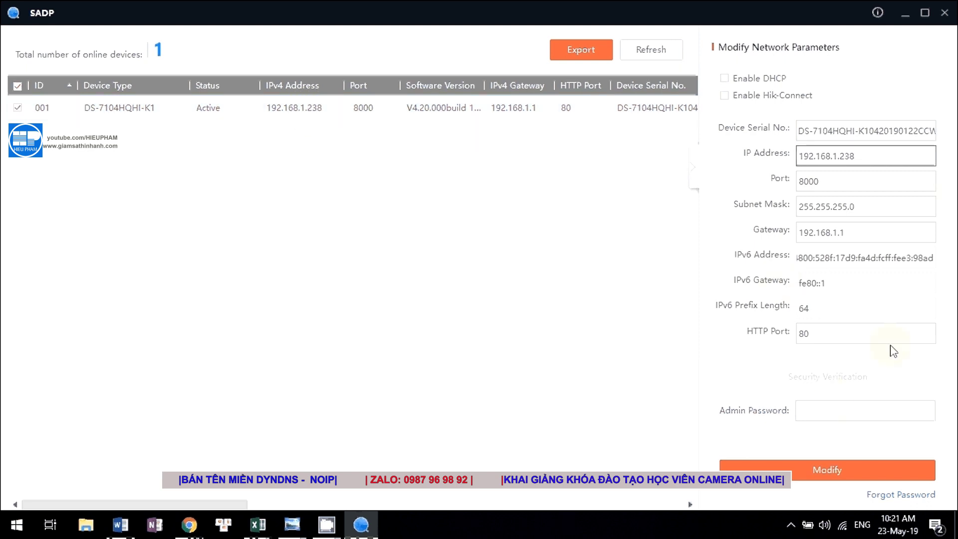
# Use Forgot Password to open the recorder's Reset Password dialog in Export/Import Secret Key Mode.
pyautogui.click(893, 495)
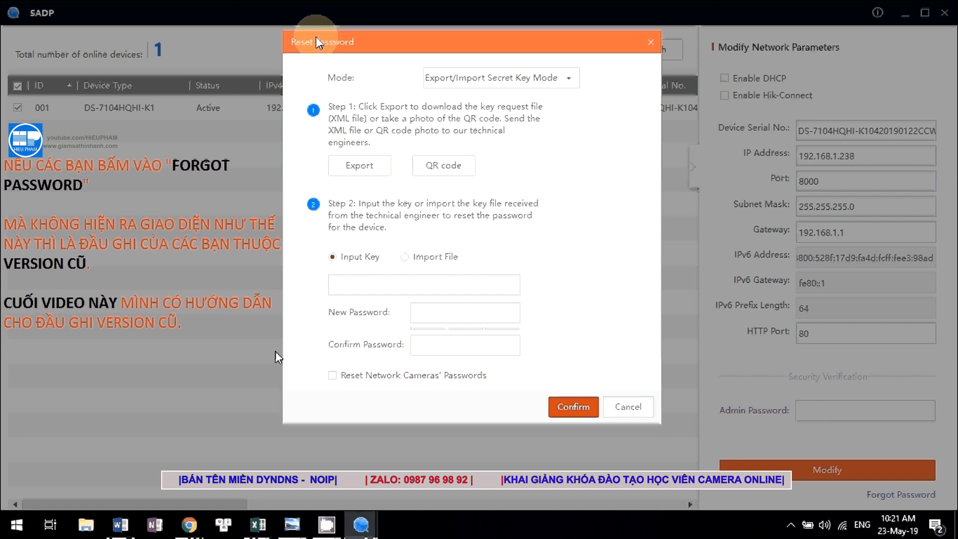
# Export the DVR's key request file to the Desktop and close the Reset Password dialog.
pyautogui.click(371, 171)
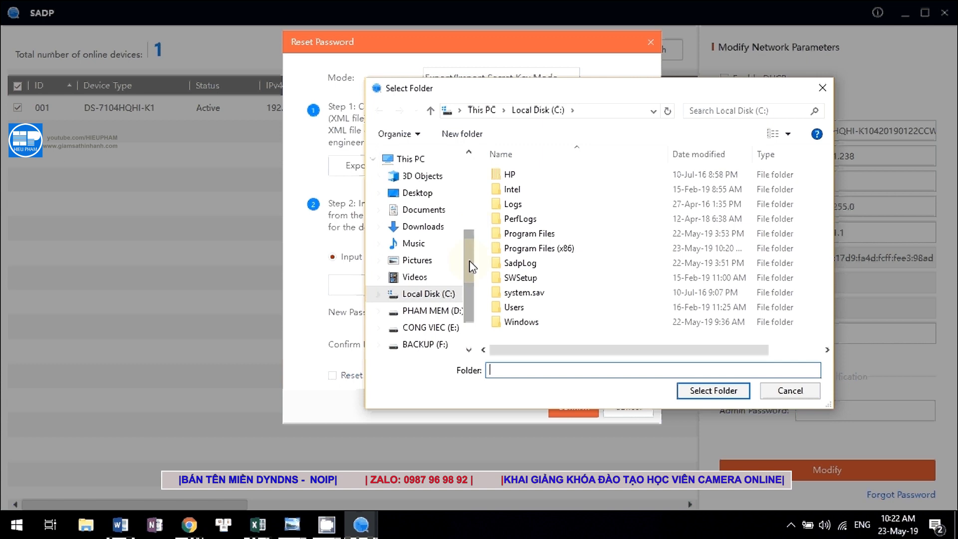
pyautogui.moveTo(471, 267); pyautogui.dragTo(472, 194)
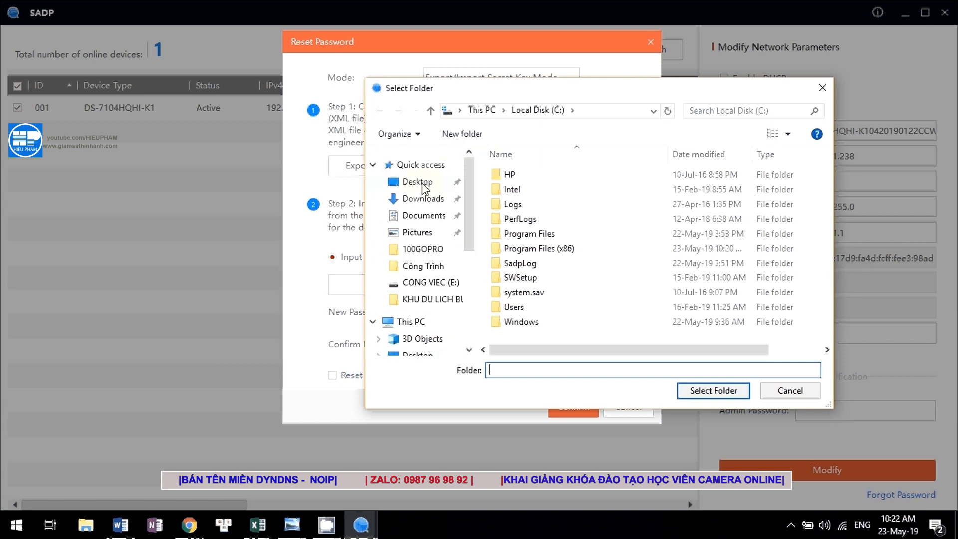
pyautogui.click(423, 184)
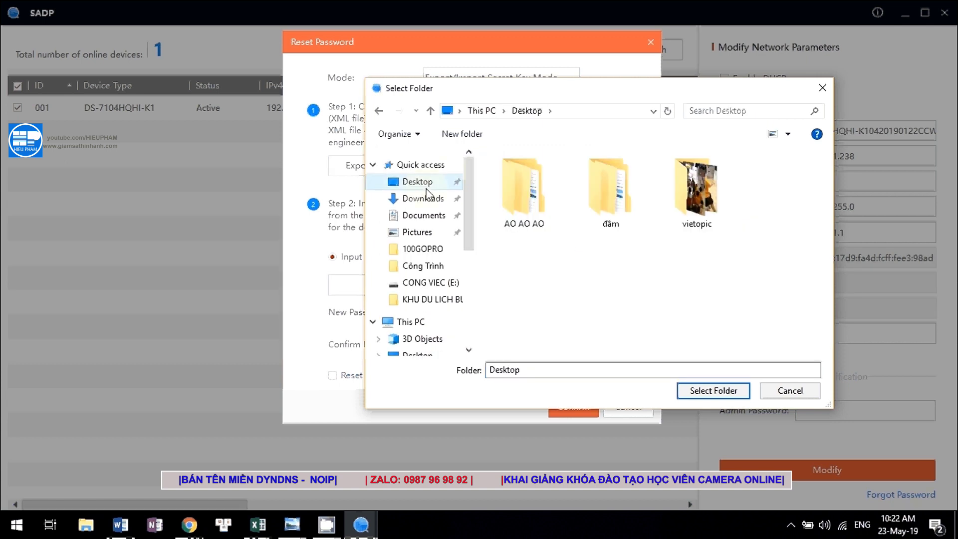
pyautogui.click(722, 391)
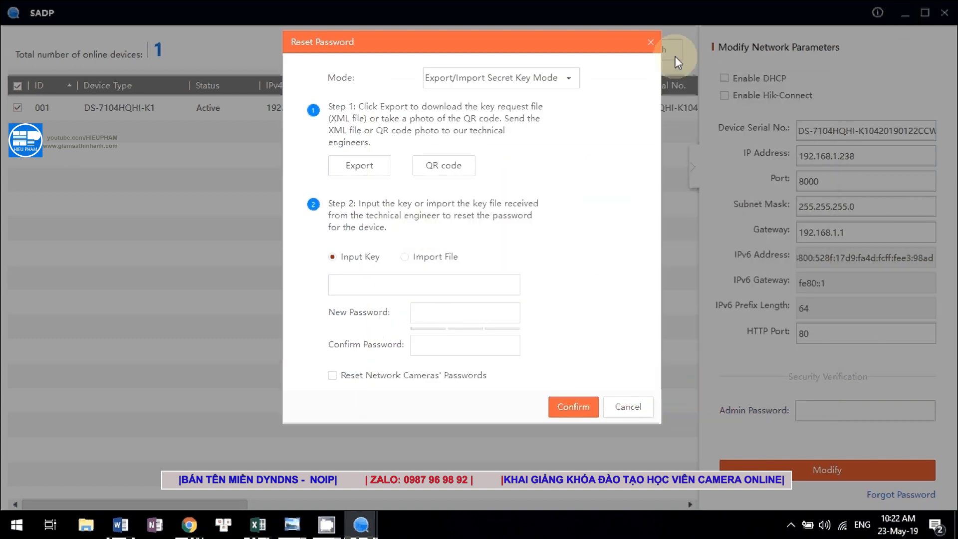
pyautogui.click(650, 42)
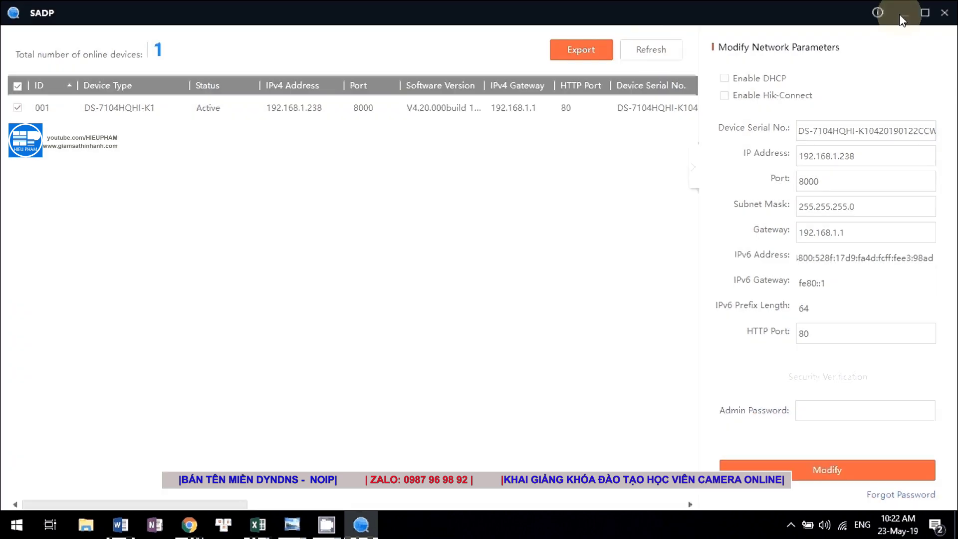
# Minimize SADP and bring the Chrome window with the Google Drive page back to front.
pyautogui.click(902, 13)
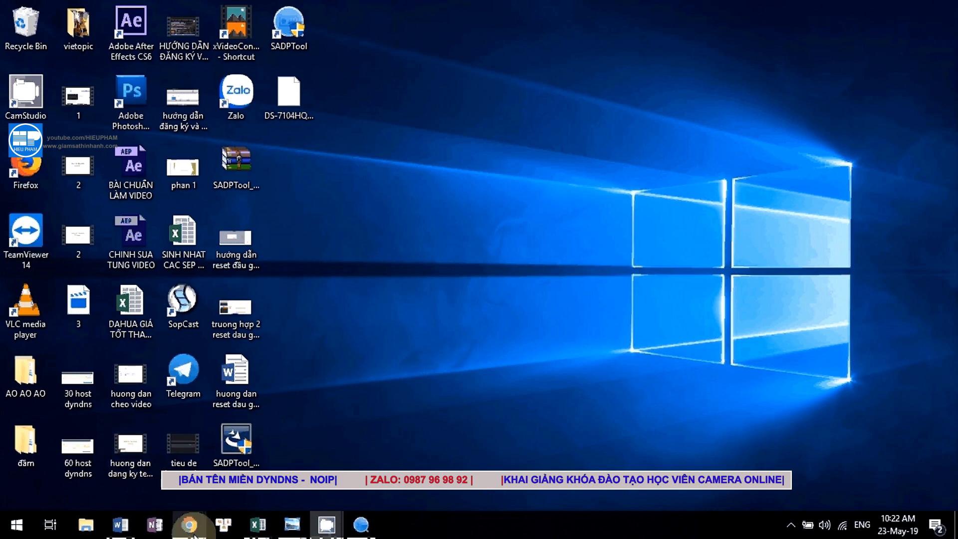
pyautogui.moveTo(189, 524)
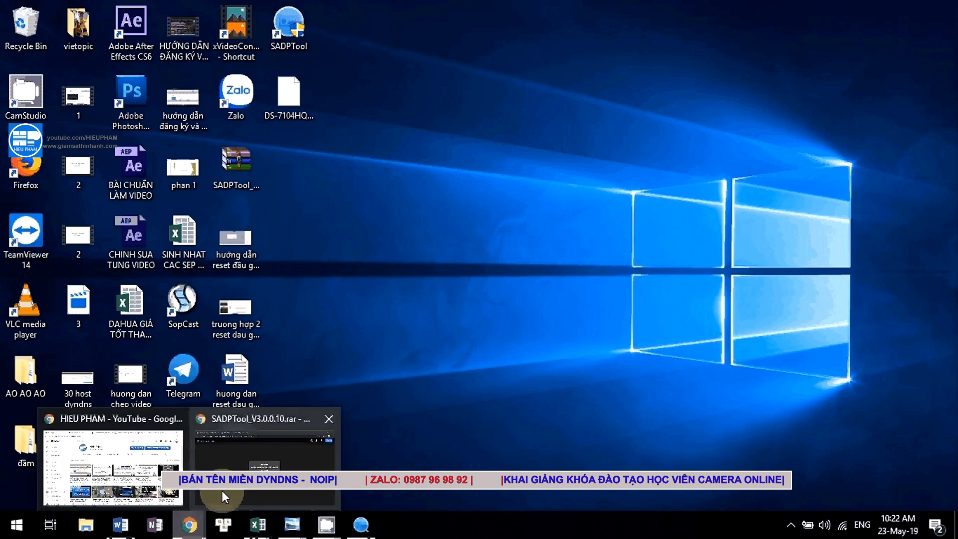
pyautogui.click(222, 490)
# Switch to the Gmail tab holding the password recovery draft.
pyautogui.moveTo(189, 524)
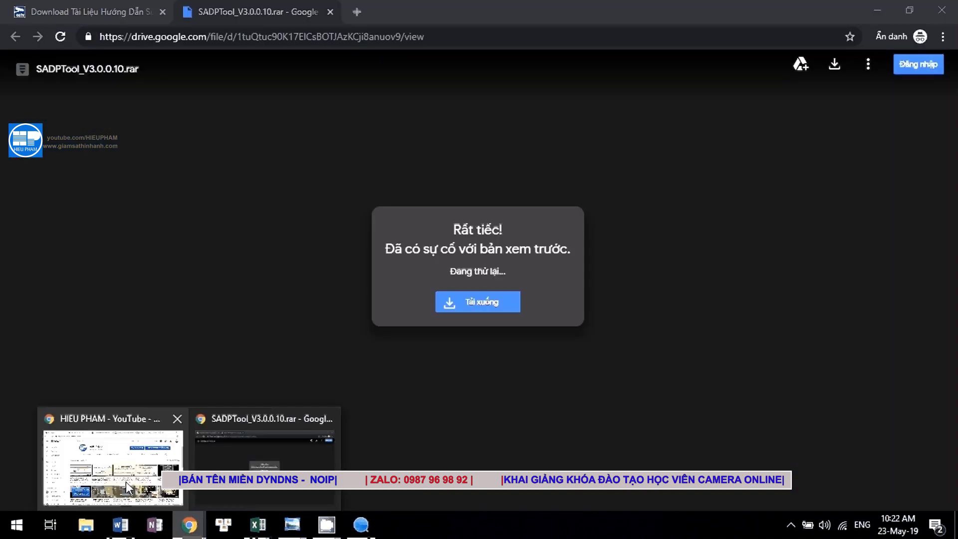
pyautogui.click(109, 453)
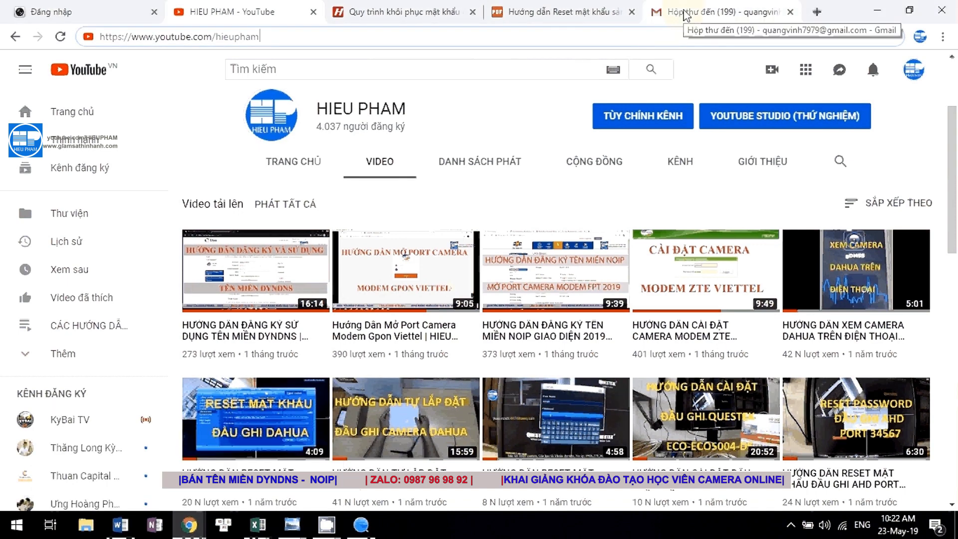
pyautogui.click(685, 14)
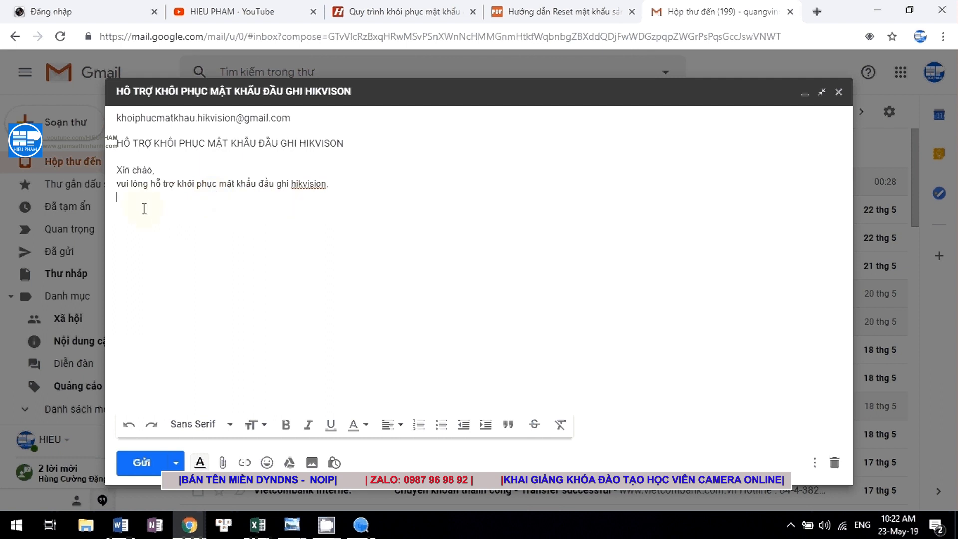
# End the draft with 'Cám ơn.' and open the file attachment picker.
pyautogui.write('Cám o')
pyautogui.write('wn')
pyautogui.press('BackSpace')
pyautogui.press('BackSpace')
pyautogui.press('BackSpace')
pyautogui.write('pư')
pyautogui.press('BackSpace')
pyautogui.press('BackSpace')
pyautogui.write('own')
pyautogui.write('.')
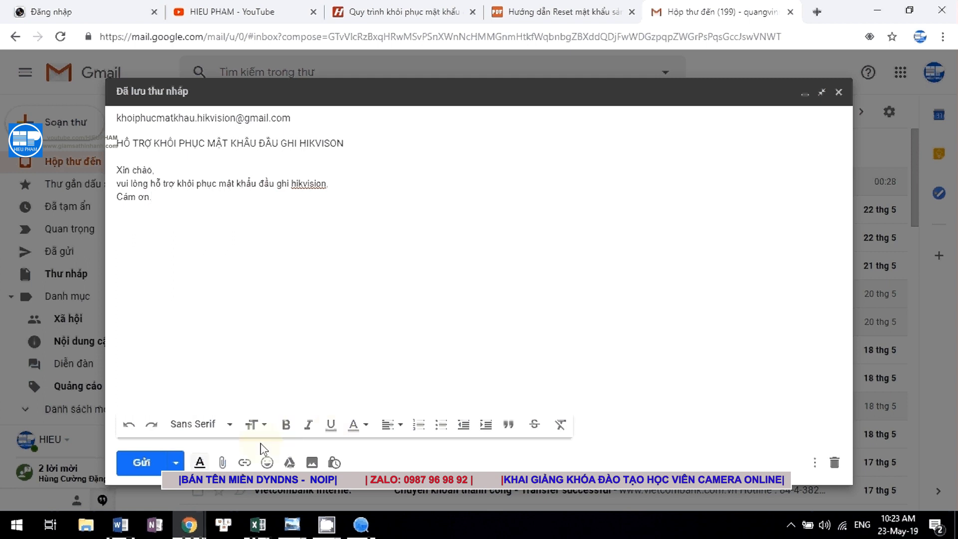
pyautogui.click(222, 463)
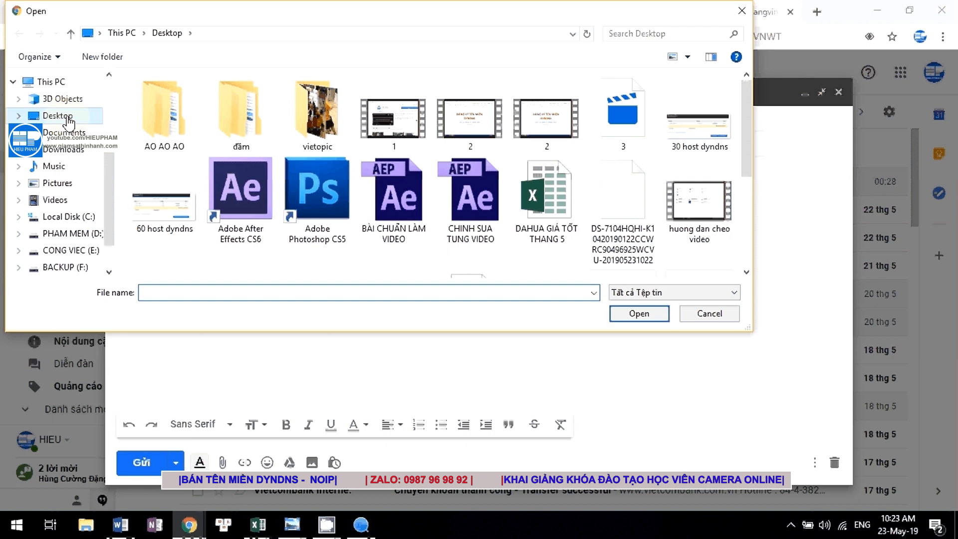
# Attach the DS-7104HQHI-K1 key request file from the Desktop and send the recovery email.
pyautogui.moveTo(748, 136); pyautogui.dragTo(738, 263)
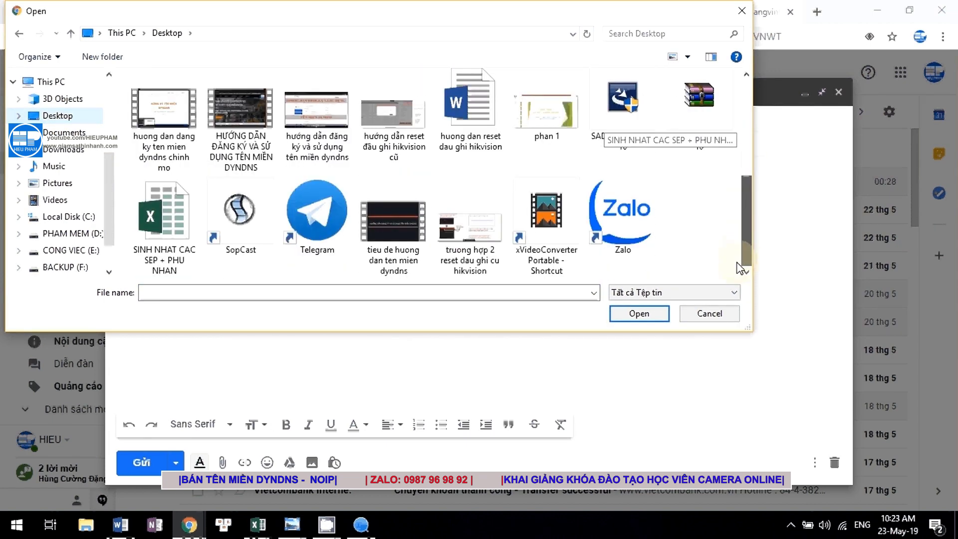
pyautogui.moveTo(737, 256); pyautogui.dragTo(739, 171)
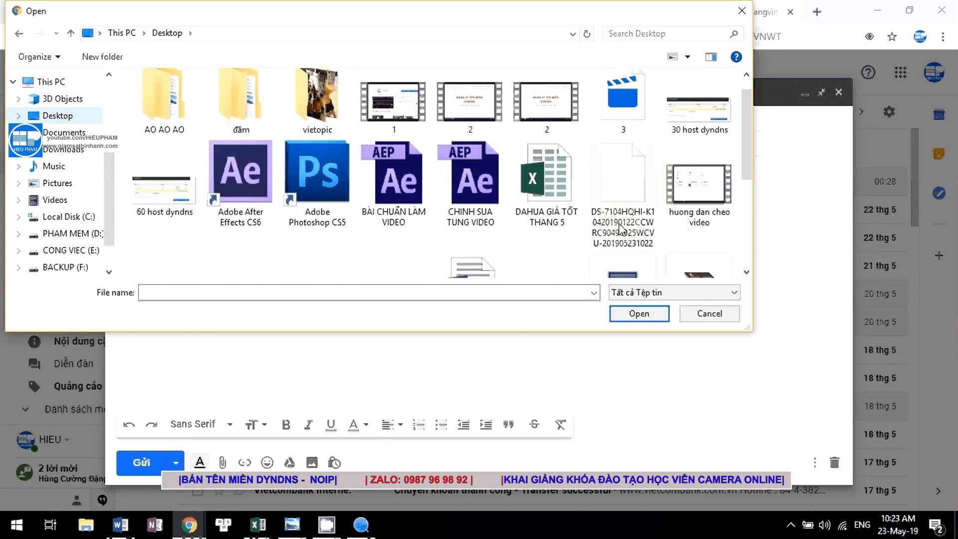
pyautogui.click(622, 224)
pyautogui.click(643, 318)
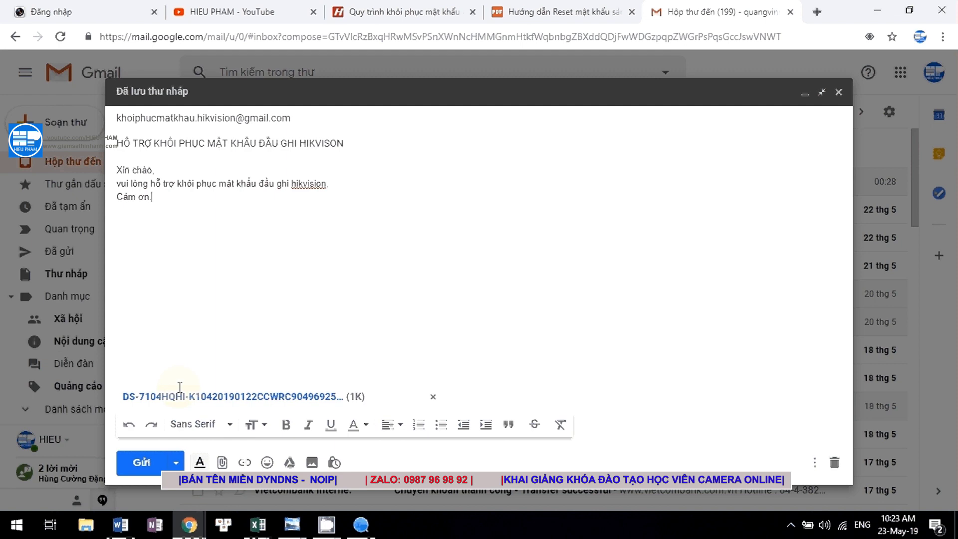
pyautogui.click(147, 464)
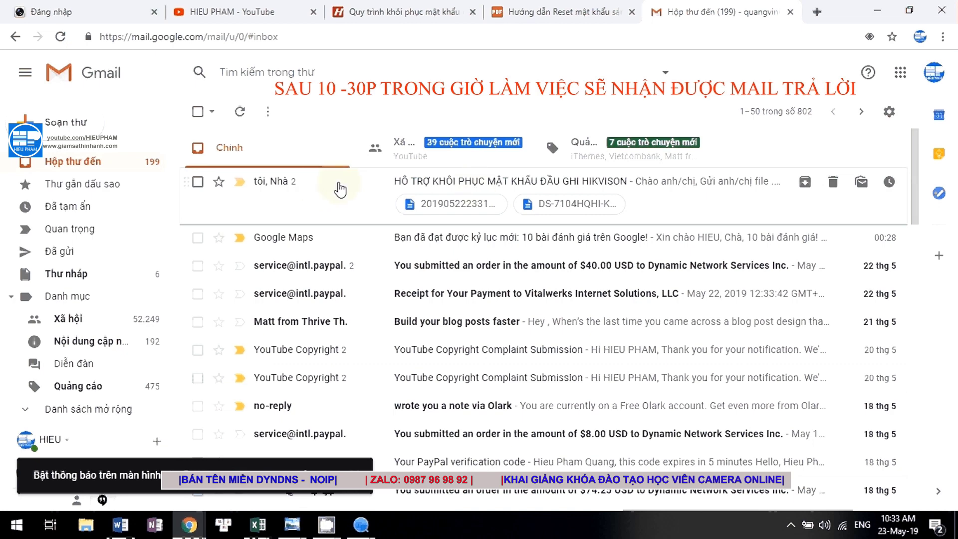
# Open the technician's reply in Gmail and download its attachment 20190522233105.xml.
pyautogui.click(339, 189)
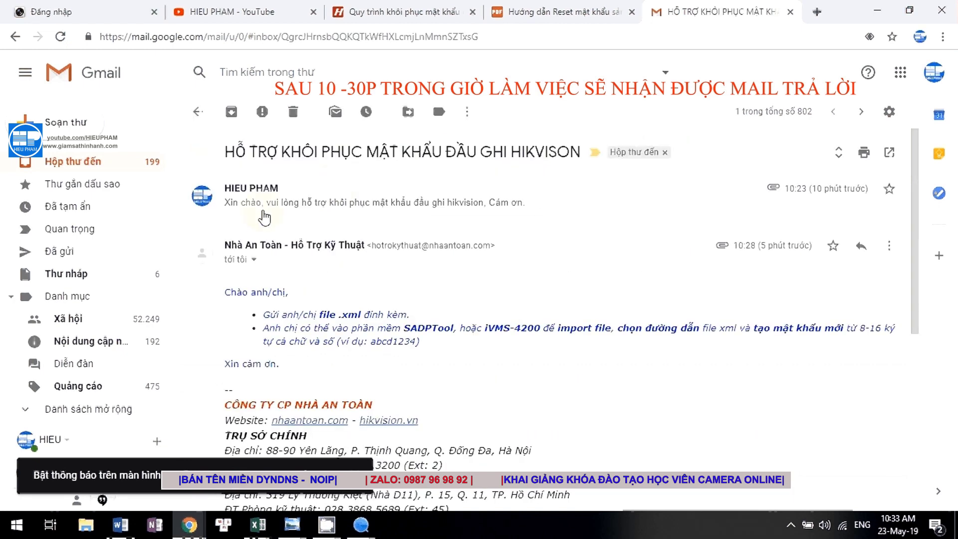
pyautogui.click(265, 150)
pyautogui.scroll(-4, 304, 289)
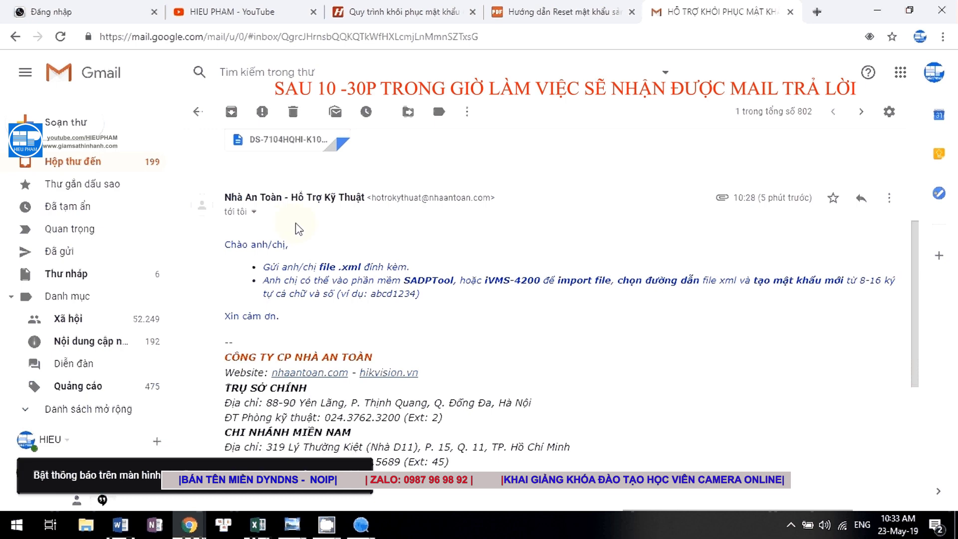
pyautogui.scroll(-1, 299, 229)
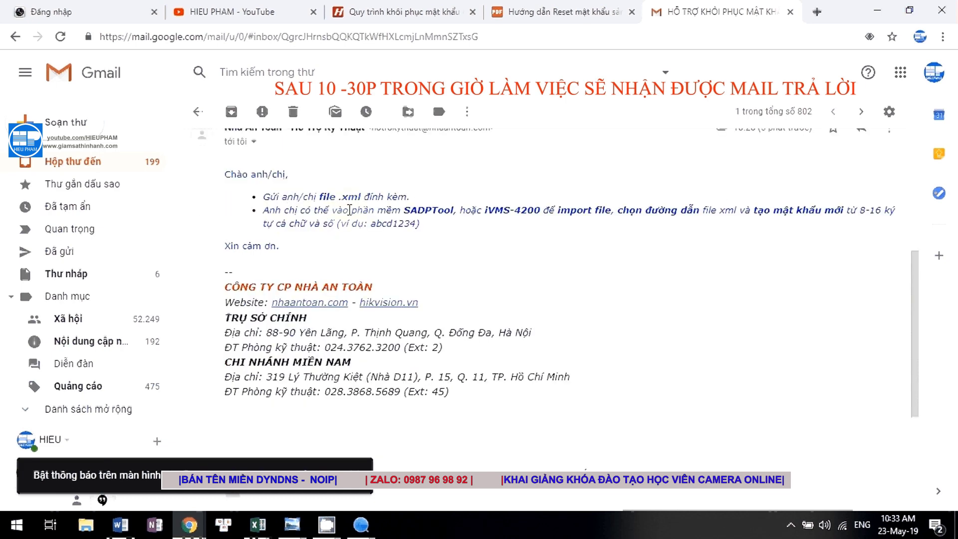
pyautogui.scroll(-3, 349, 210)
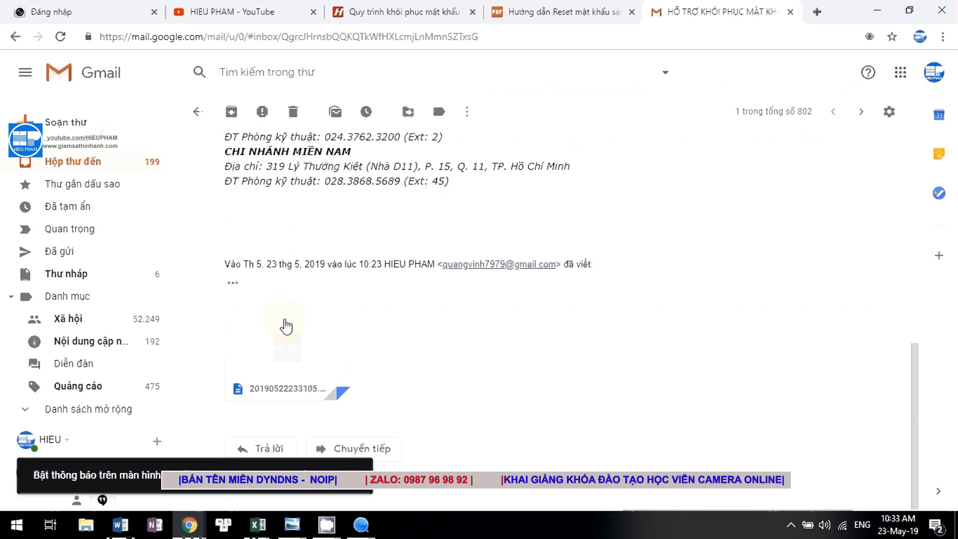
pyautogui.moveTo(275, 343)
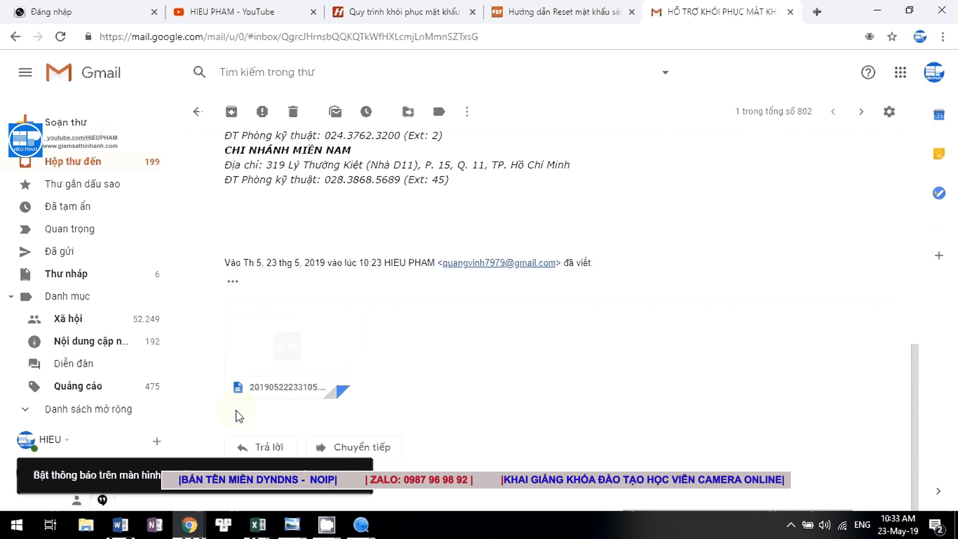
pyautogui.click(257, 380)
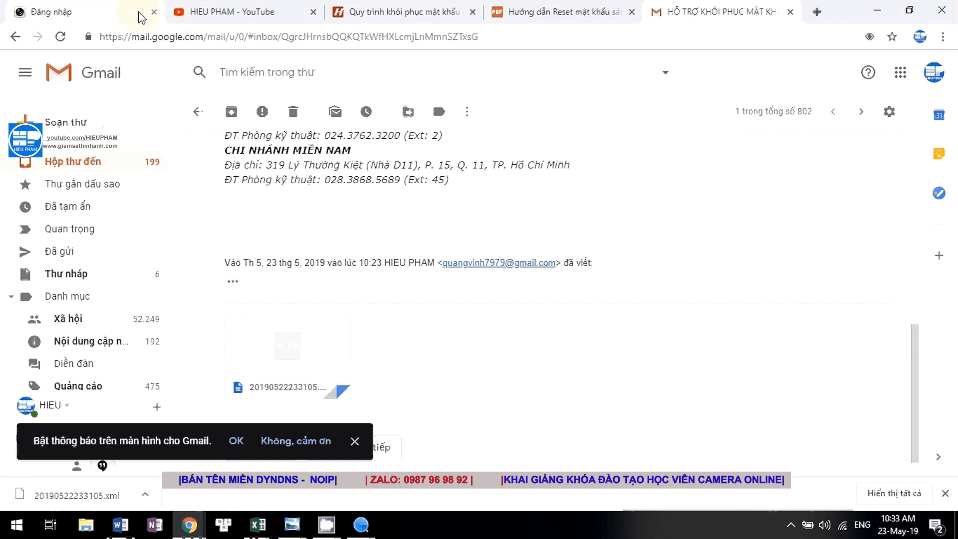
pyautogui.click(817, 12)
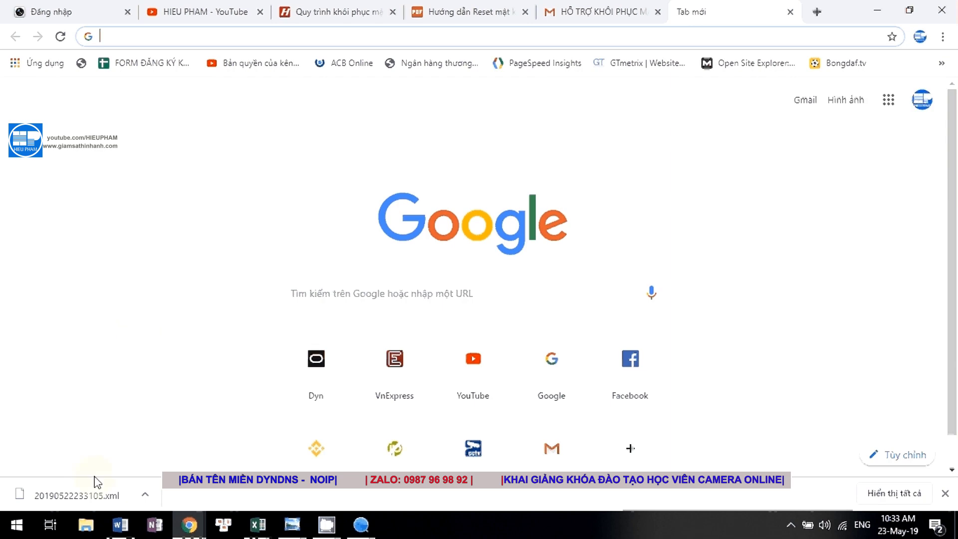
pyautogui.click(145, 494)
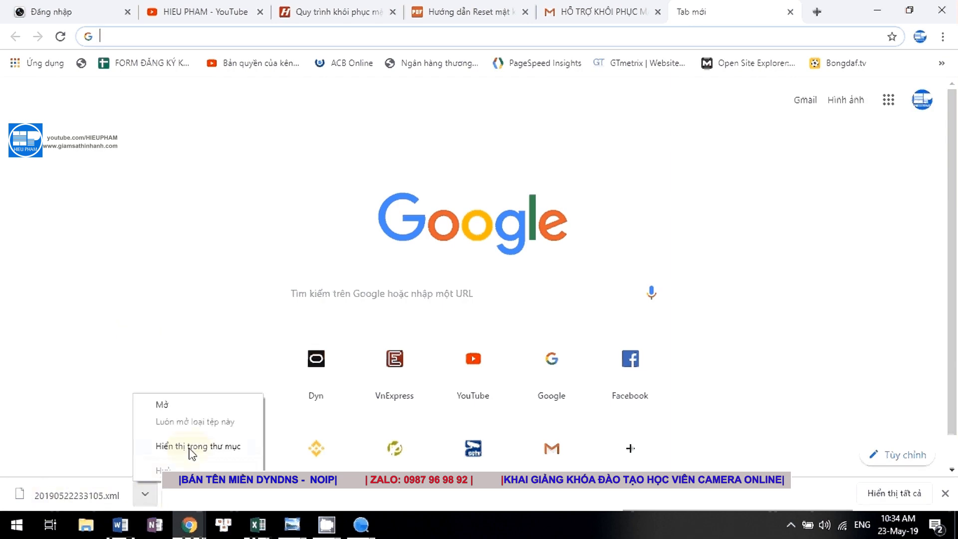
pyautogui.click(191, 447)
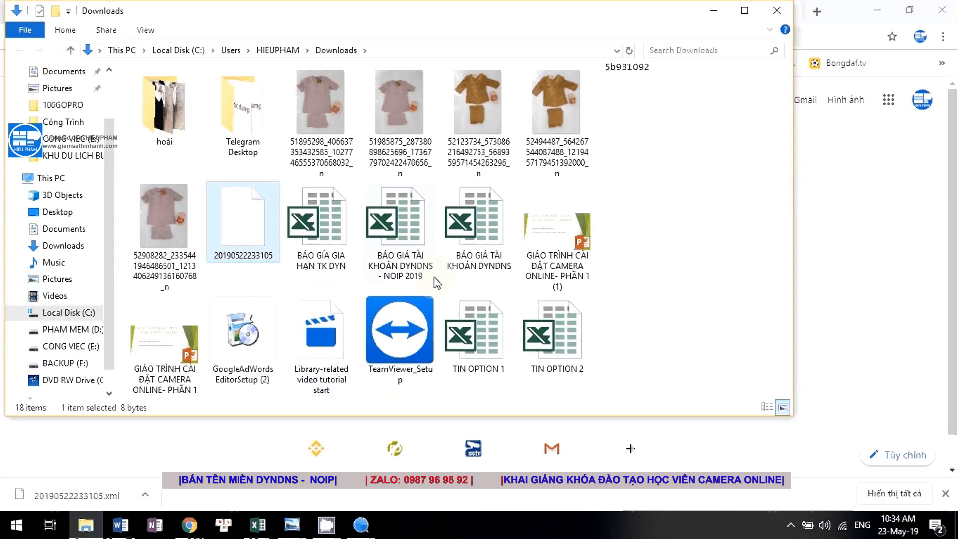
pyautogui.rightClick(227, 219)
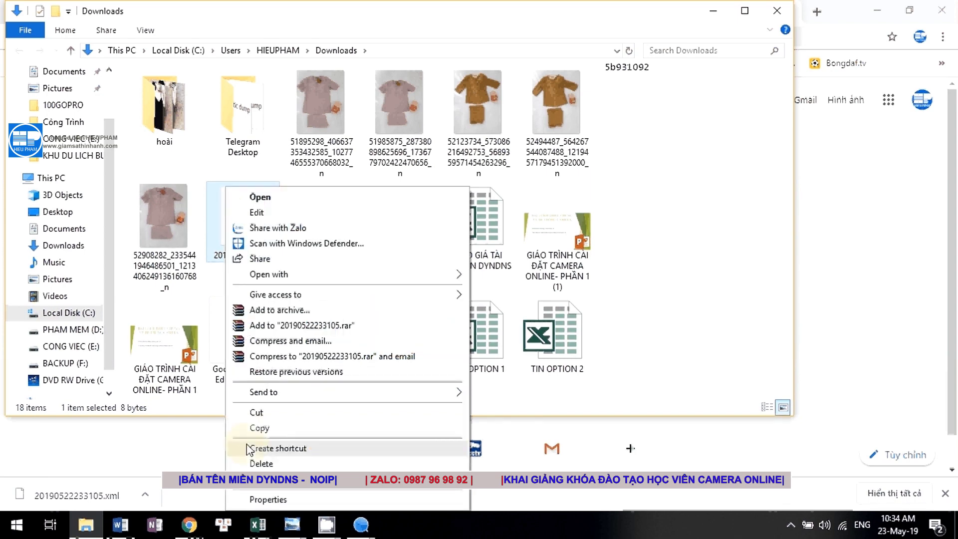
pyautogui.click(257, 428)
# Paste the key file onto the desktop and restore SADP's Reset Password dialog.
pyautogui.click(775, 12)
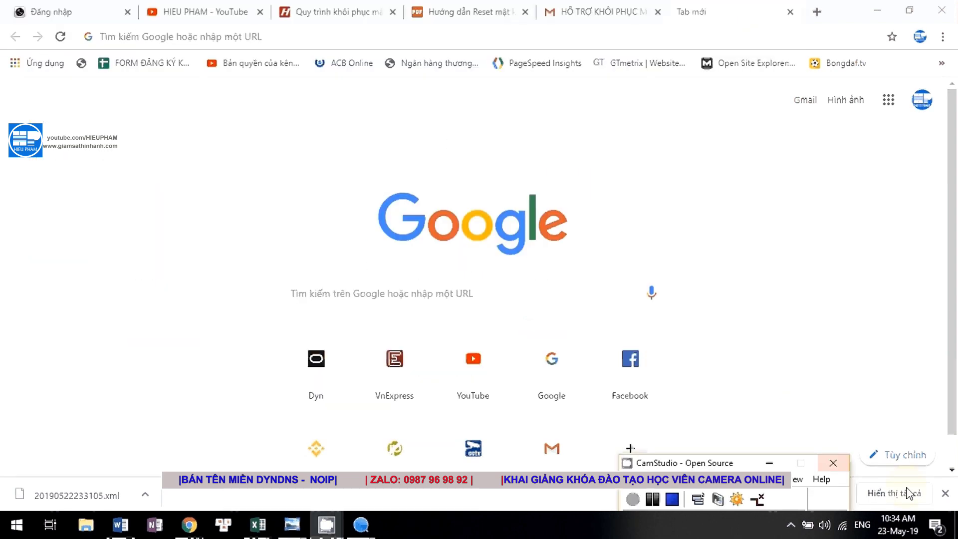
pyautogui.click(954, 522)
pyautogui.rightClick(482, 225)
pyautogui.click(509, 288)
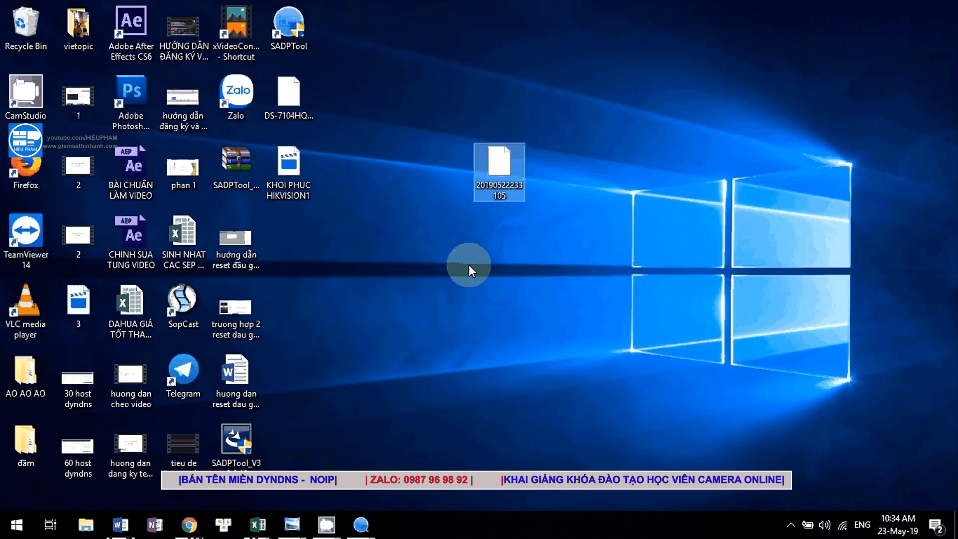
pyautogui.moveTo(490, 176); pyautogui.dragTo(355, 239)
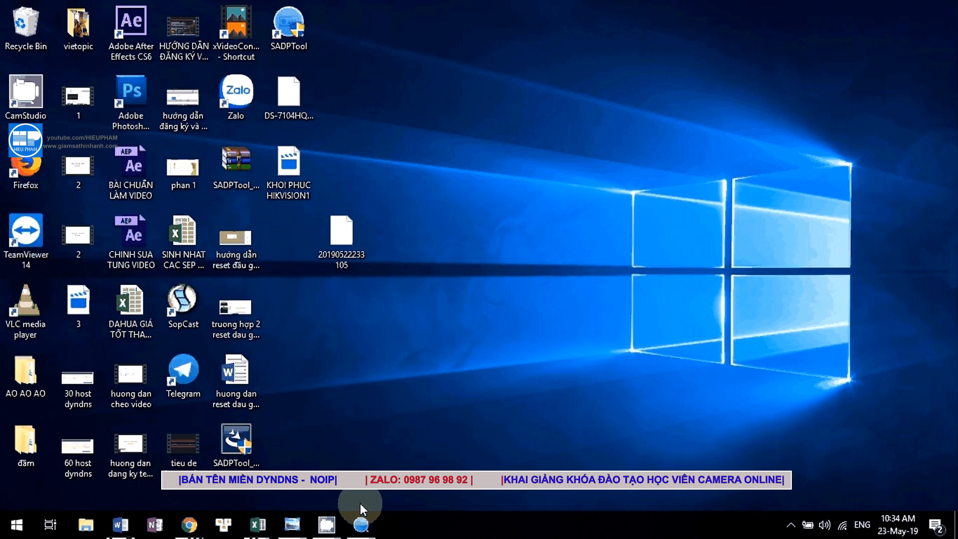
pyautogui.click(362, 516)
pyautogui.click(421, 419)
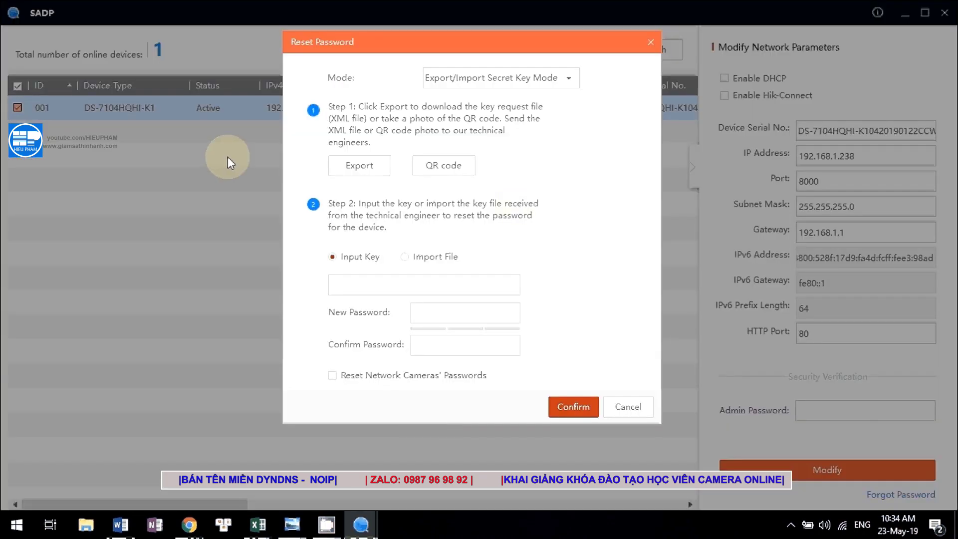
# Switch the reset to Import File and browse to the Desktop folder.
pyautogui.click(415, 264)
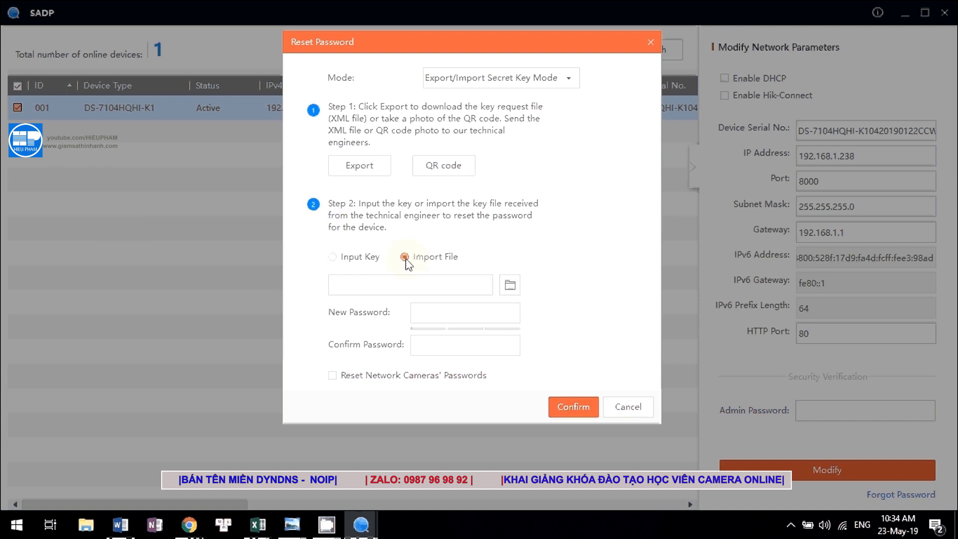
pyautogui.click(509, 286)
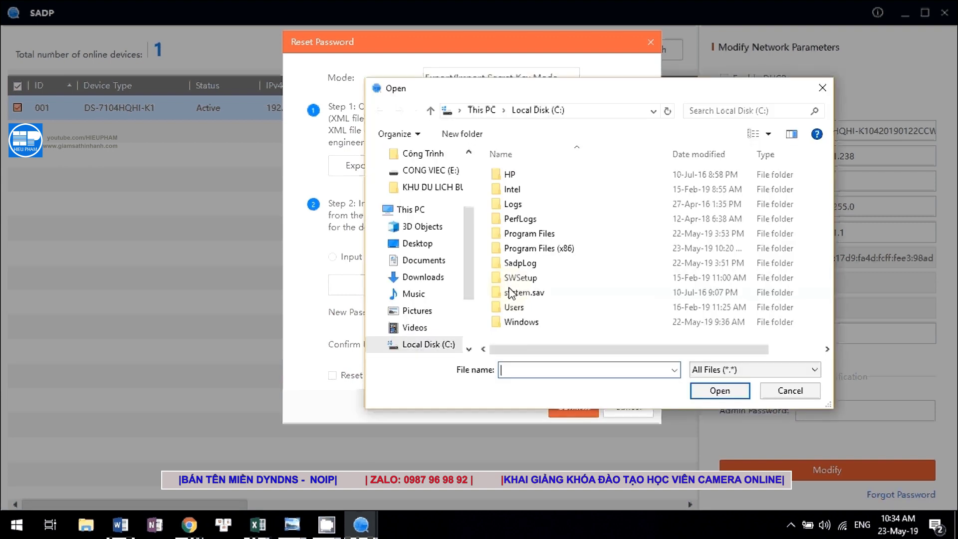
pyautogui.moveTo(466, 239); pyautogui.dragTo(463, 186)
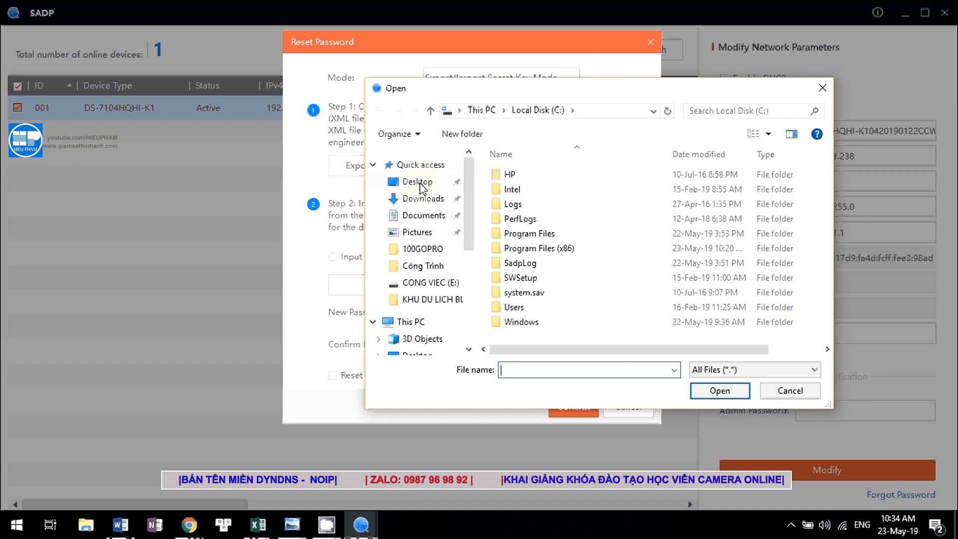
pyautogui.click(421, 184)
pyautogui.scroll(-3, 663, 274)
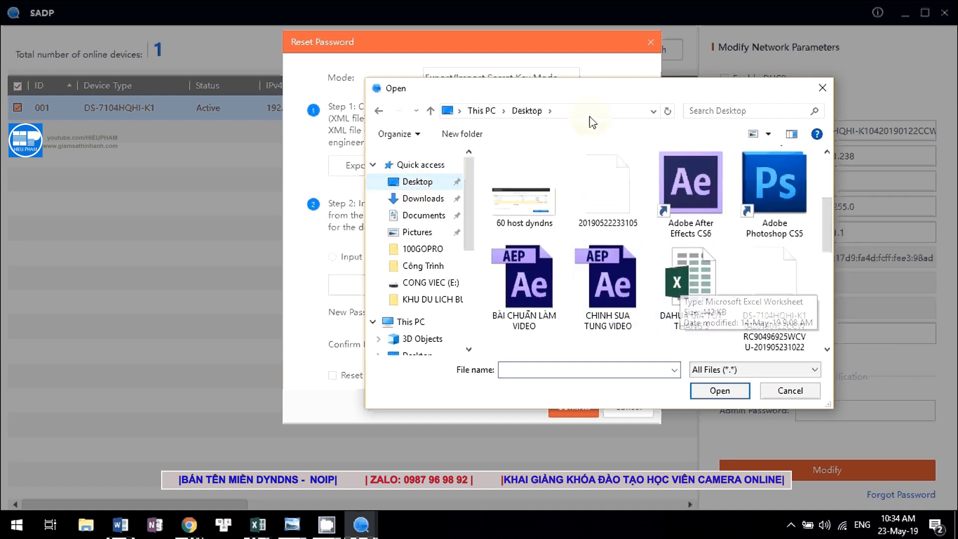
pyautogui.moveTo(562, 95); pyautogui.dragTo(571, 94)
pyautogui.scroll(-3, 655, 243)
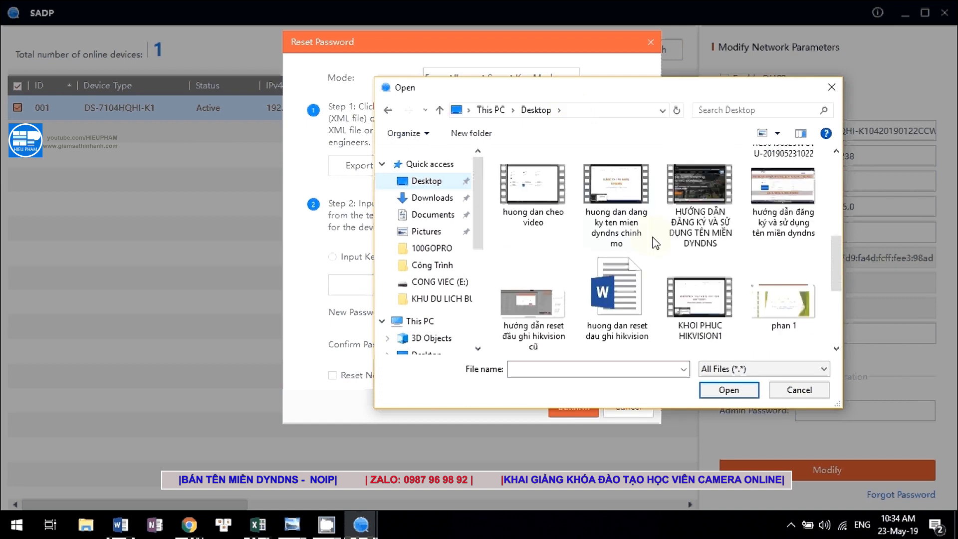
pyautogui.scroll(-3, 641, 264)
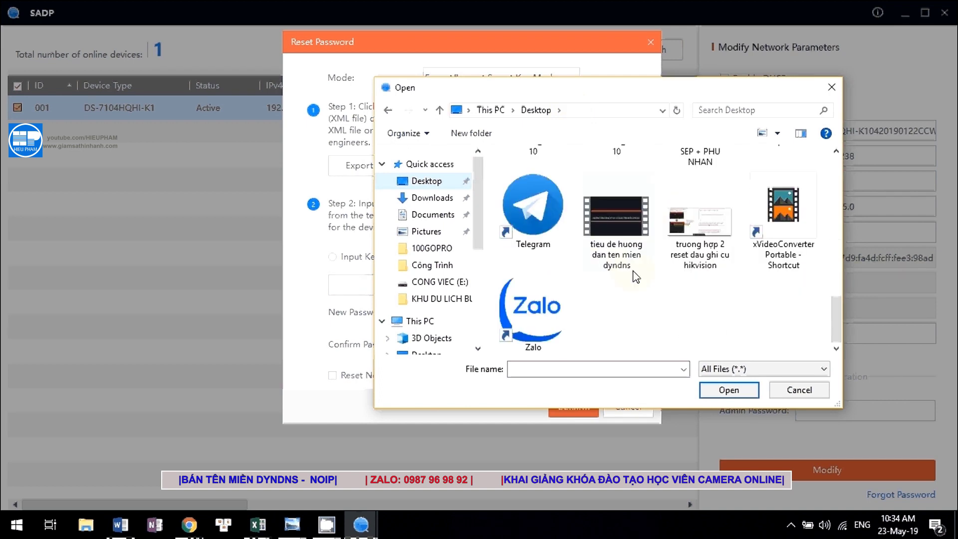
pyautogui.scroll(5, 633, 269)
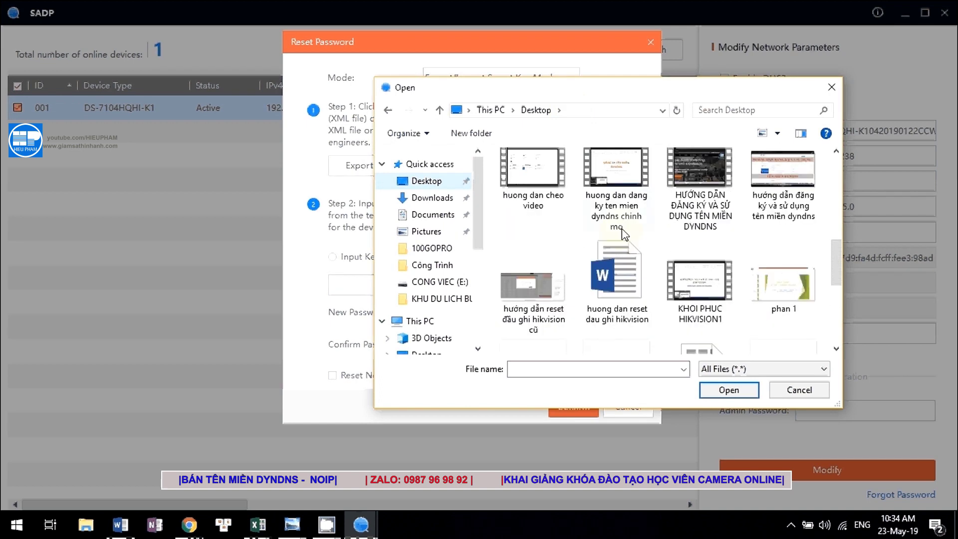
pyautogui.scroll(1, 656, 262)
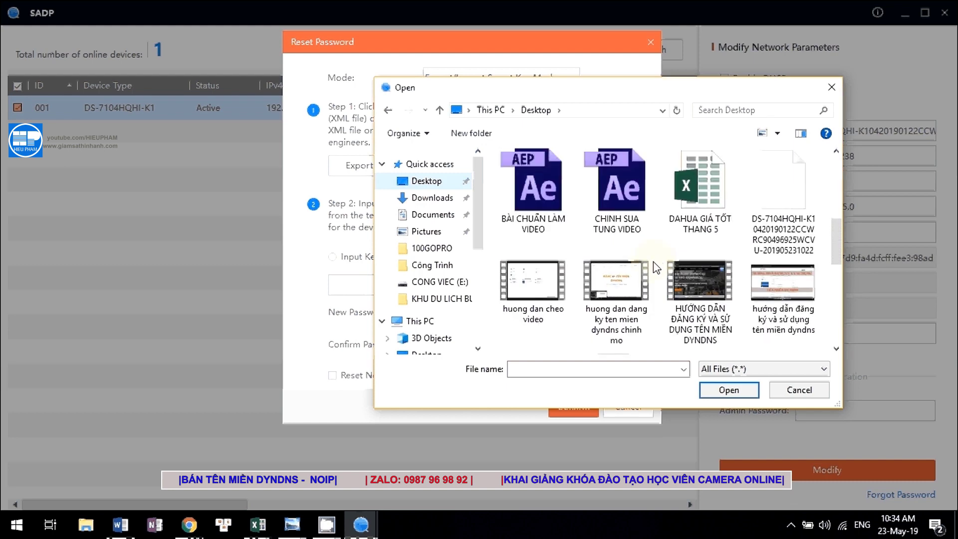
pyautogui.scroll(3, 658, 263)
pyautogui.click(618, 249)
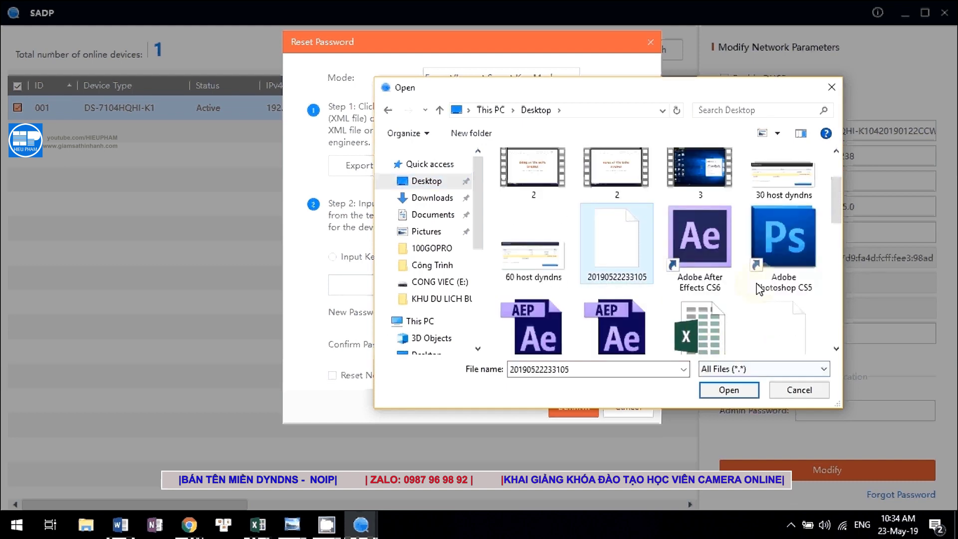
pyautogui.click(835, 348)
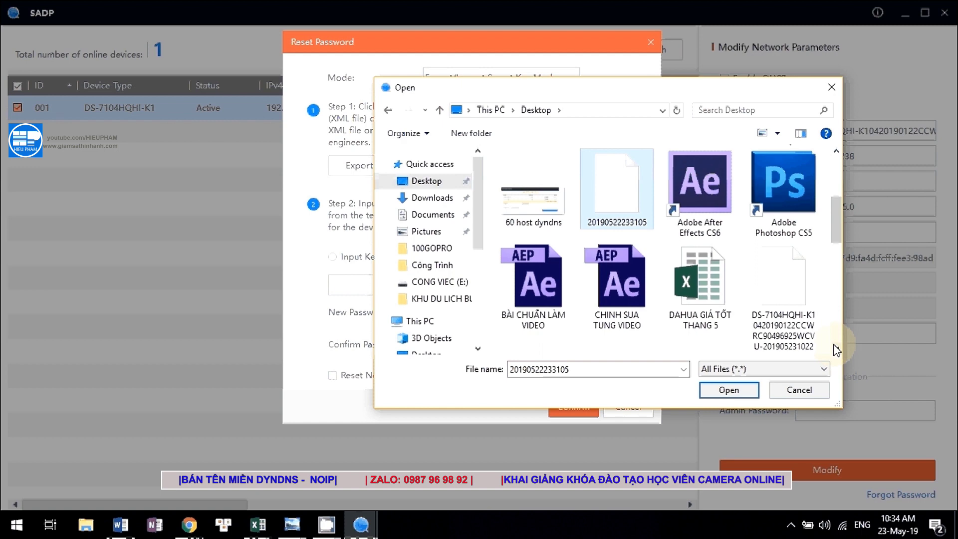
pyautogui.scroll(1, 671, 271)
pyautogui.click(727, 388)
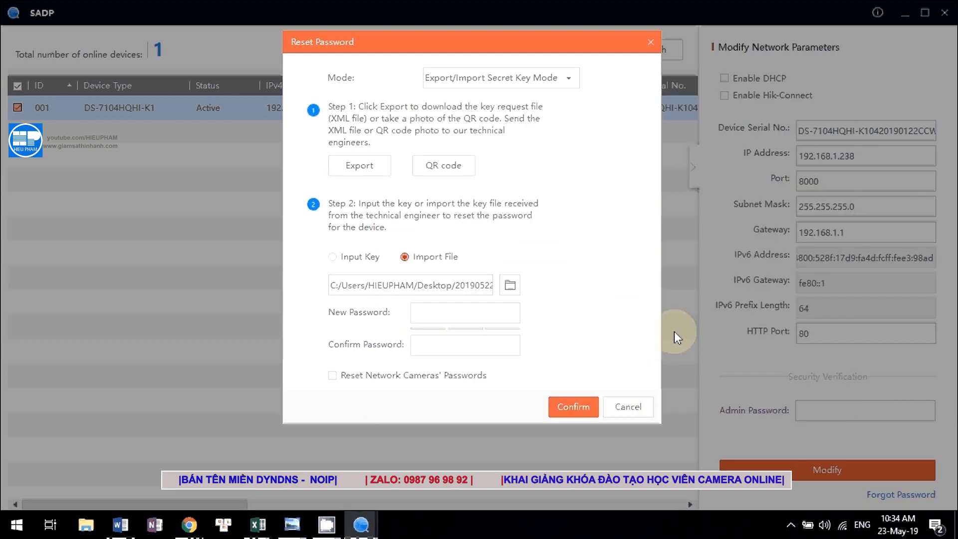
# Enter and confirm a new password for DS-7104HQHI-K1, then apply the reset.
pyautogui.click(421, 320)
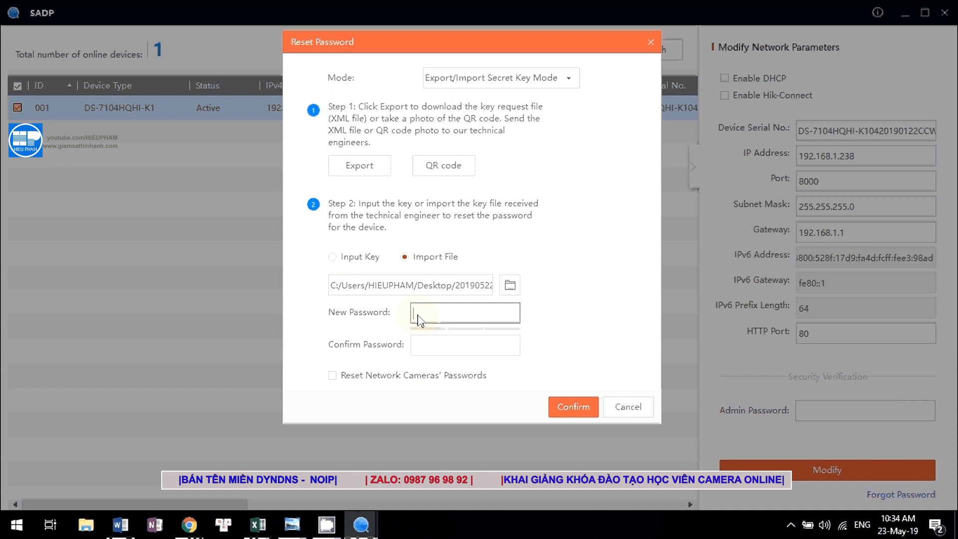
pyautogui.write('********')
pyautogui.hotkey('ctrl', 'a')
pyautogui.press('BackSpace')
pyautogui.write('**********')
pyautogui.click(423, 346)
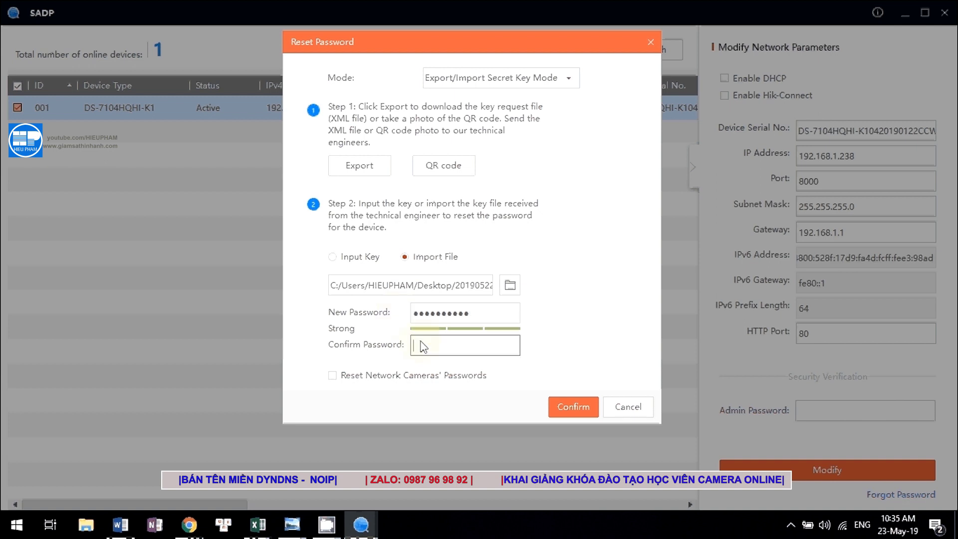
pyautogui.write('**********')
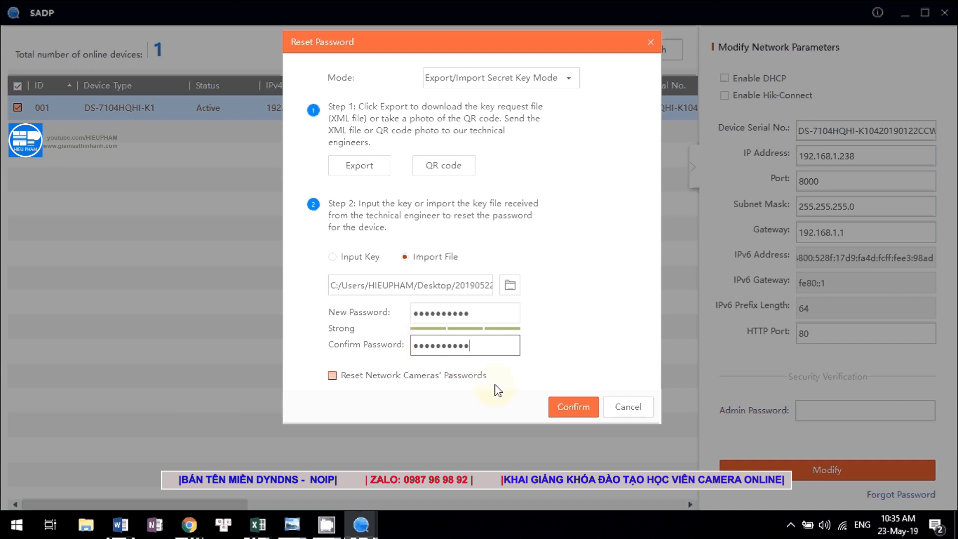
pyautogui.click(571, 407)
pyautogui.click(571, 407)
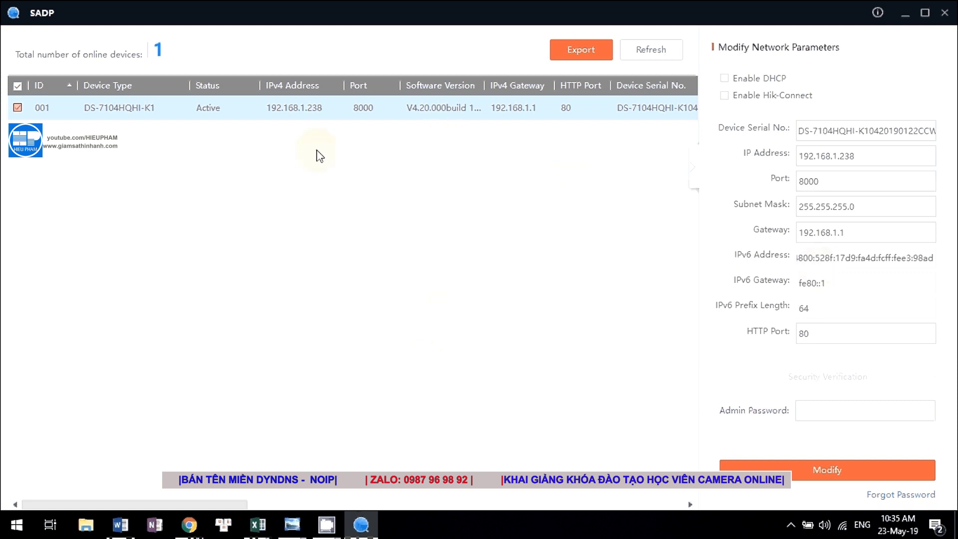
# Log in to the recorder web interface as admin with the new password, then show the reset guide.
pyautogui.moveTo(193, 528)
pyautogui.moveTo(279, 476)
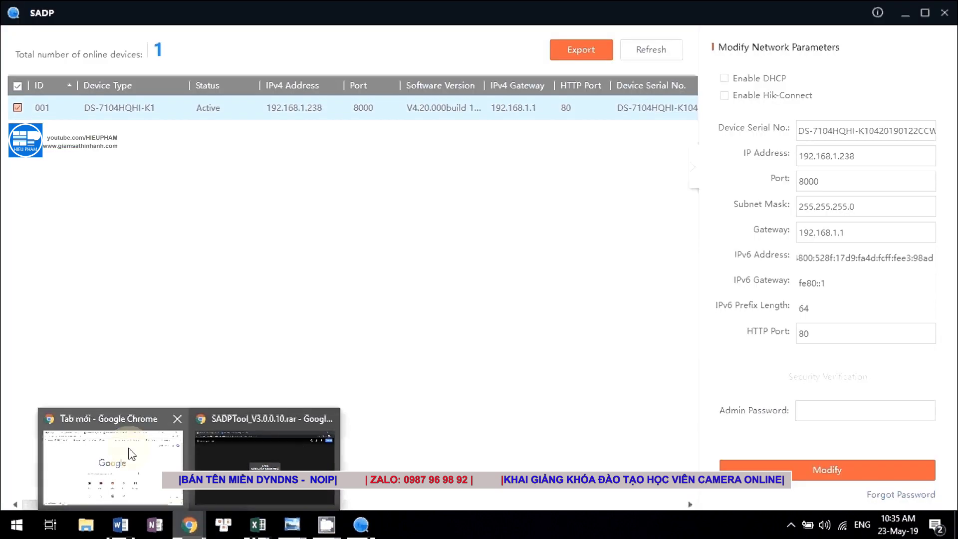
pyautogui.click(128, 464)
pyautogui.click(129, 4)
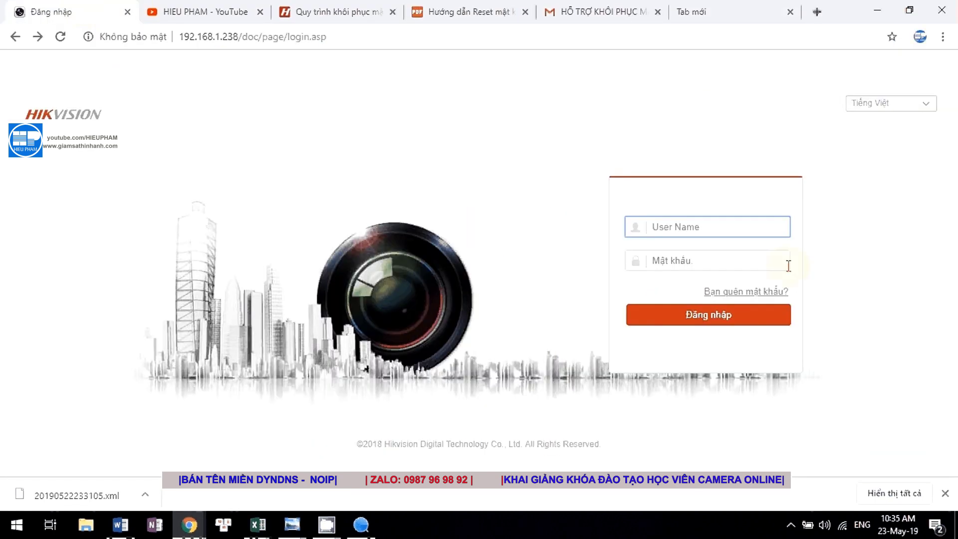
pyautogui.write('admin')
pyautogui.click(705, 258)
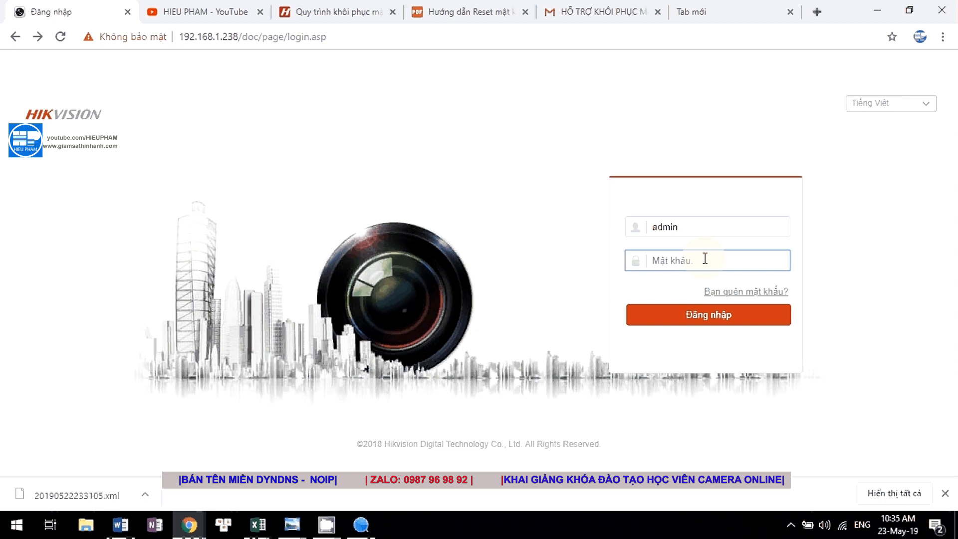
pyautogui.write('1234567890')
pyautogui.click(711, 315)
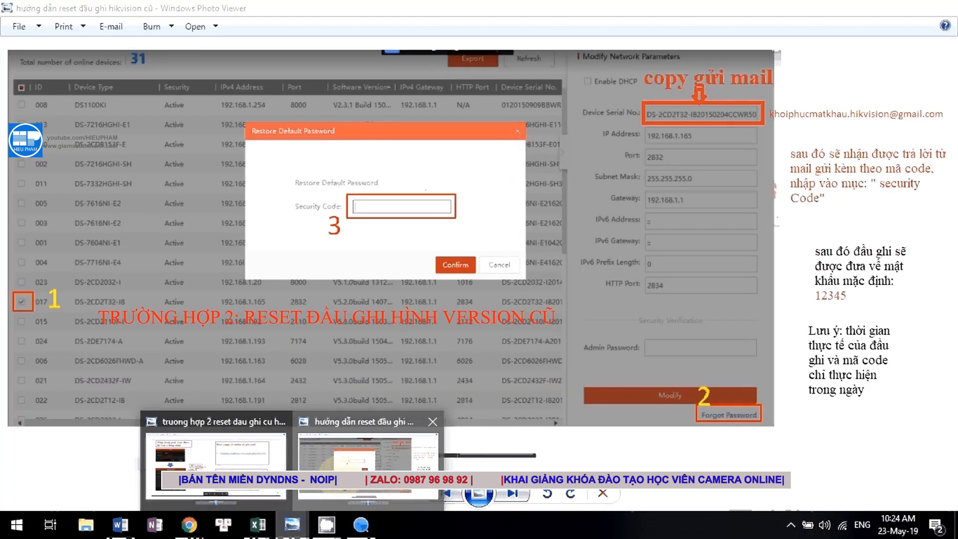
pyautogui.click(369, 464)
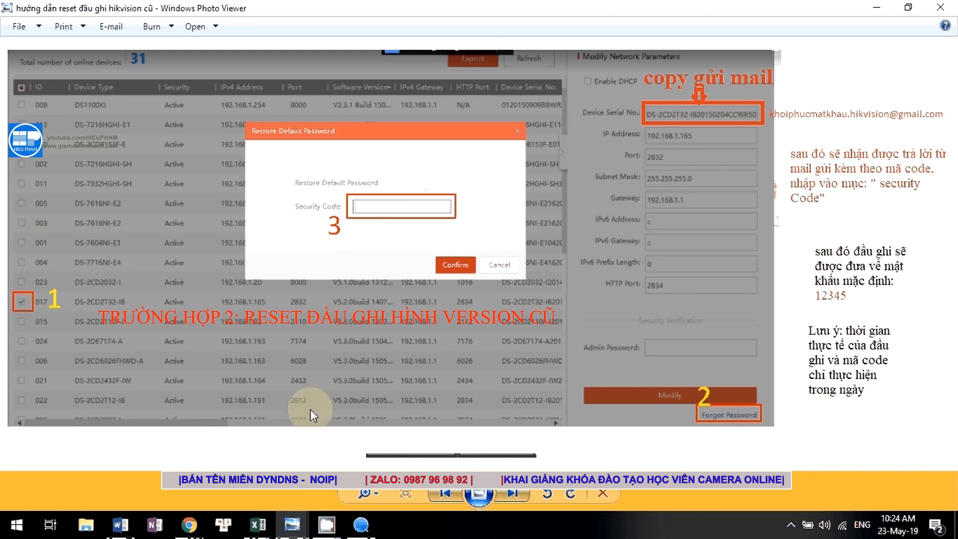
# Back in SADP, select device 001 (DS-7104HQHI-K1) and start Forgot Password.
pyautogui.click(369, 529)
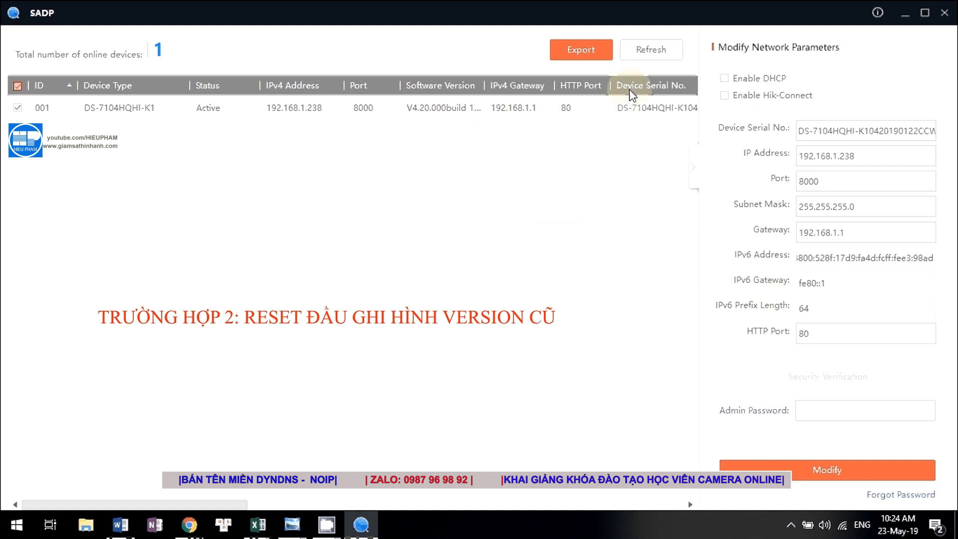
pyautogui.click(41, 107)
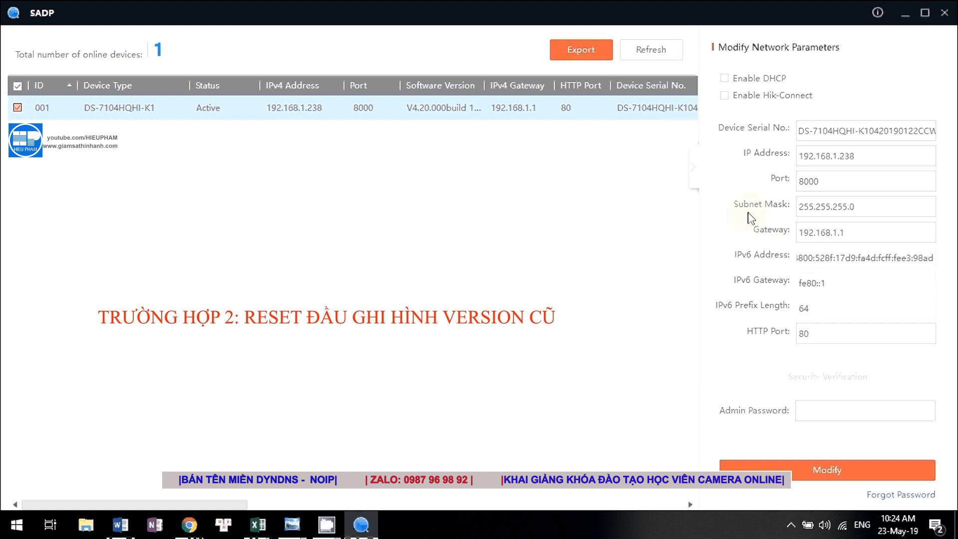
pyautogui.click(898, 493)
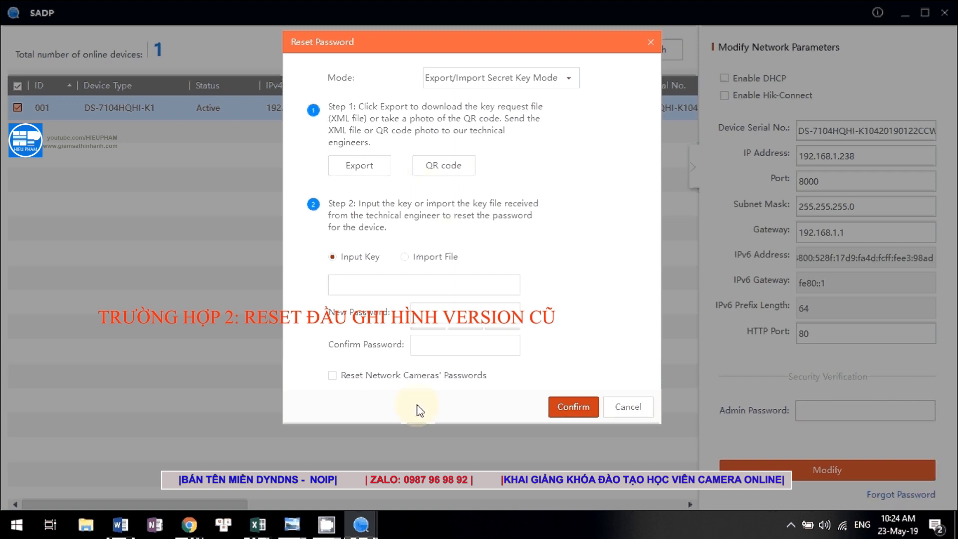
# Bring the old-recorder reset guide image back up in Windows Photo Viewer.
pyautogui.click(325, 526)
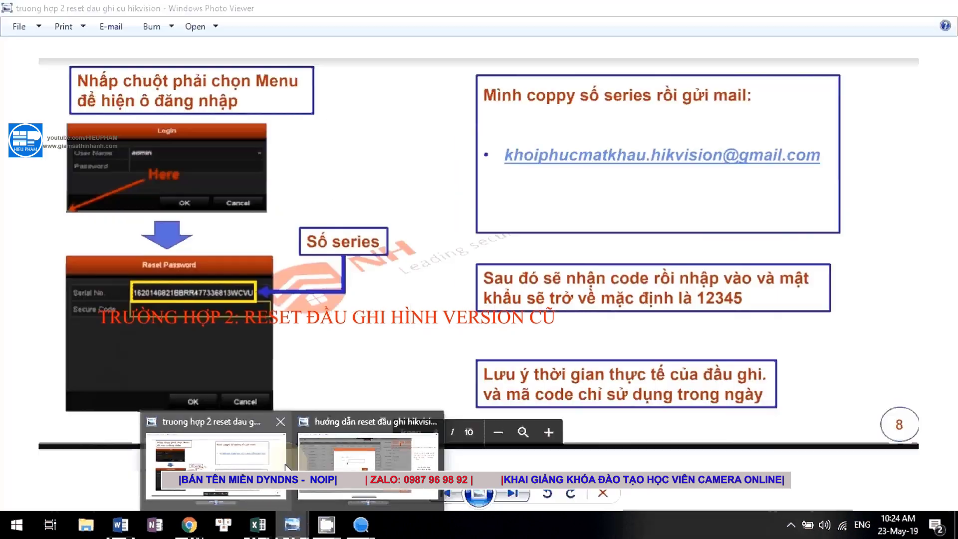
pyautogui.click(319, 457)
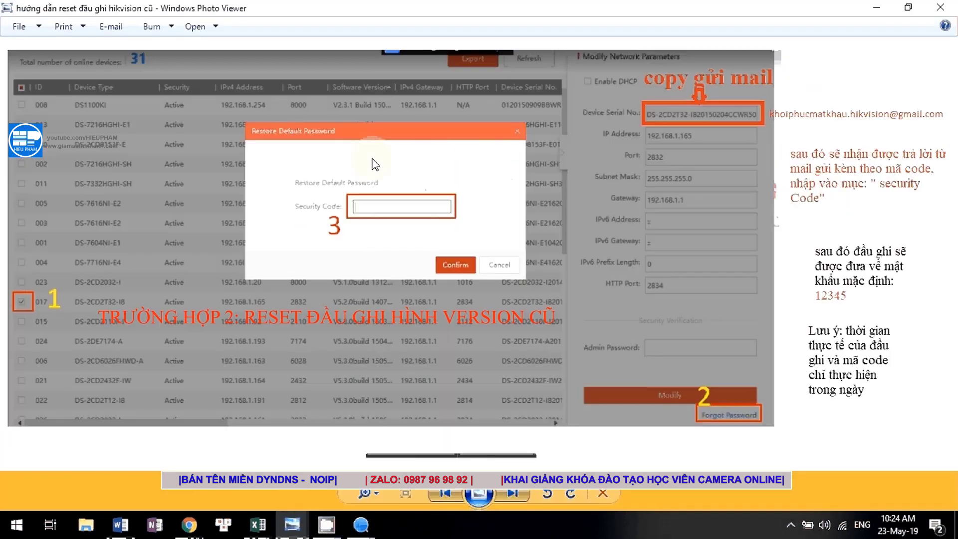